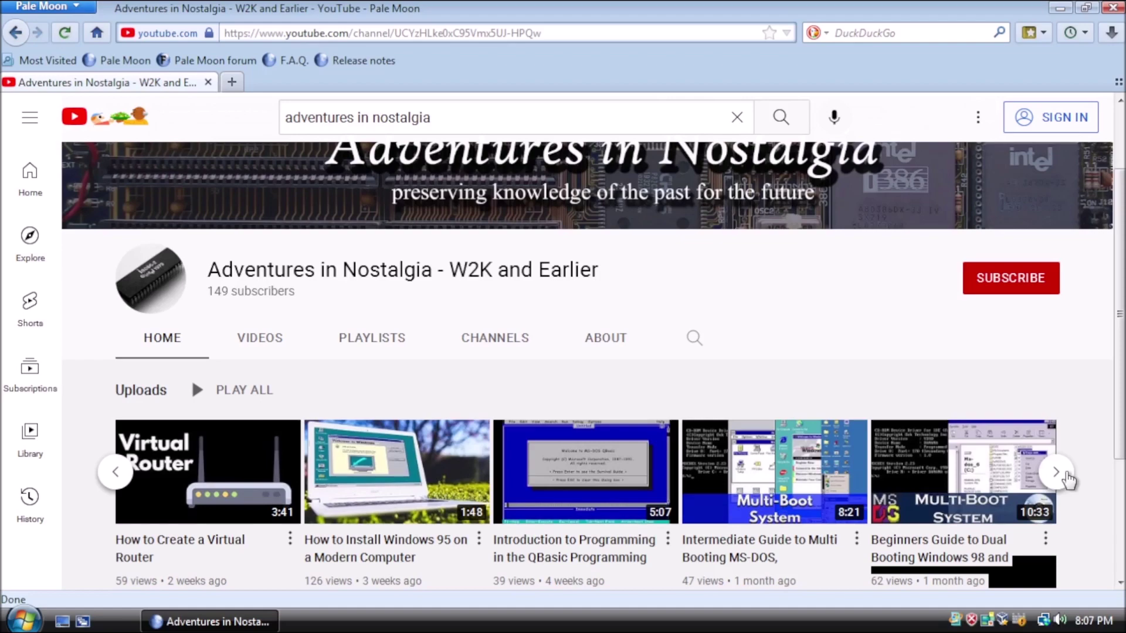
pyautogui.click(1056, 472)
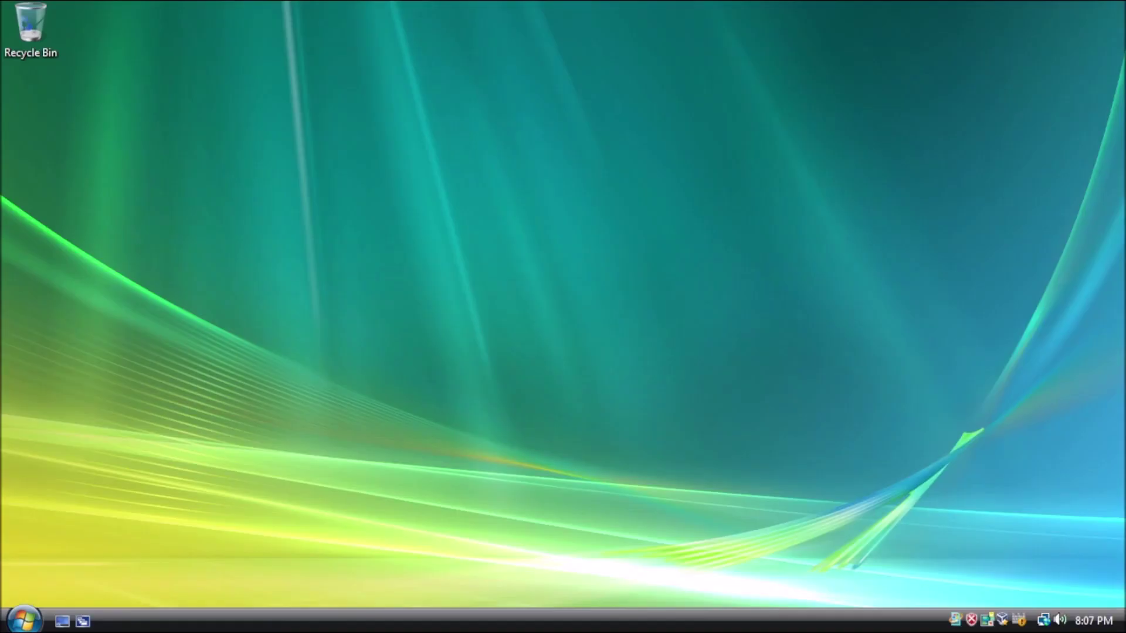
# - Search the computer's programs for "windows up" and open Windows Update
pyautogui.click(25, 620)
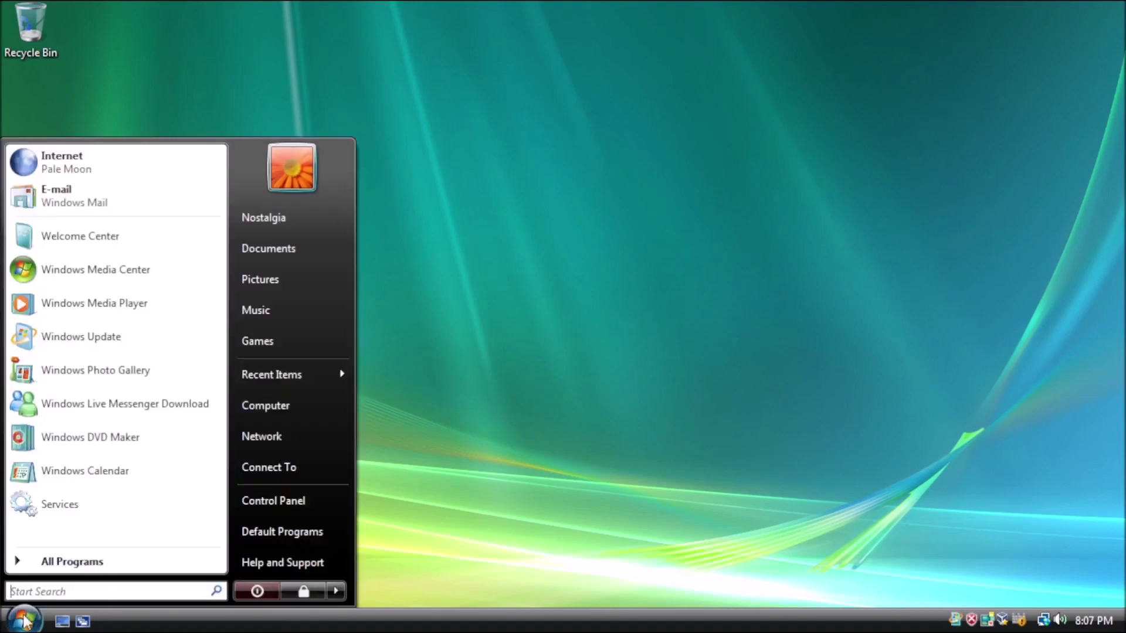
pyautogui.write('windows')
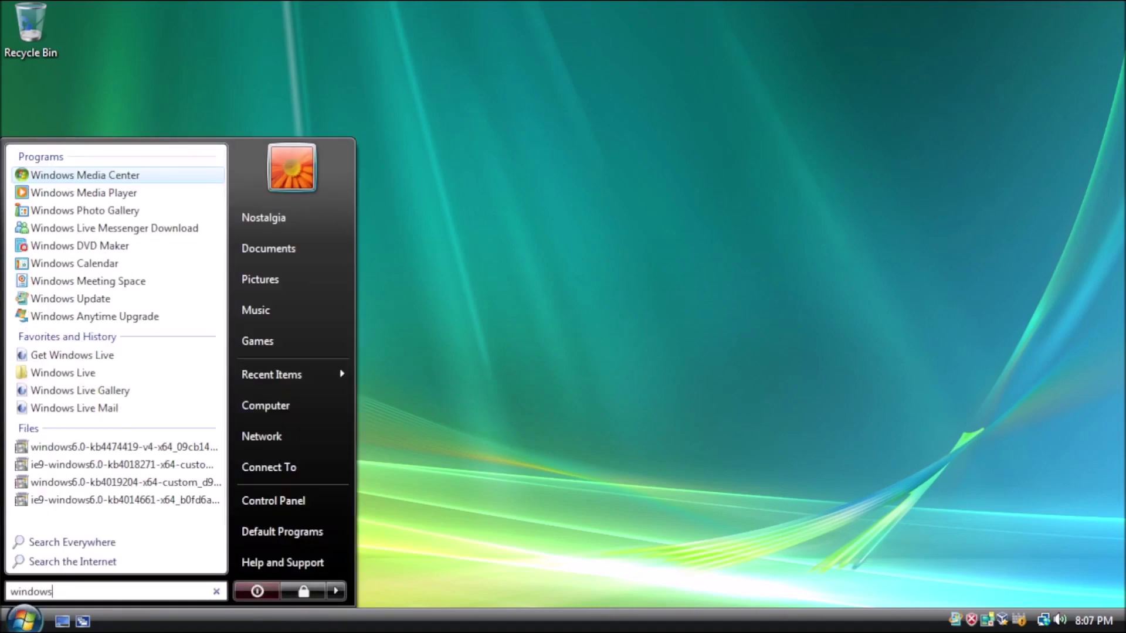
pyautogui.write(' up')
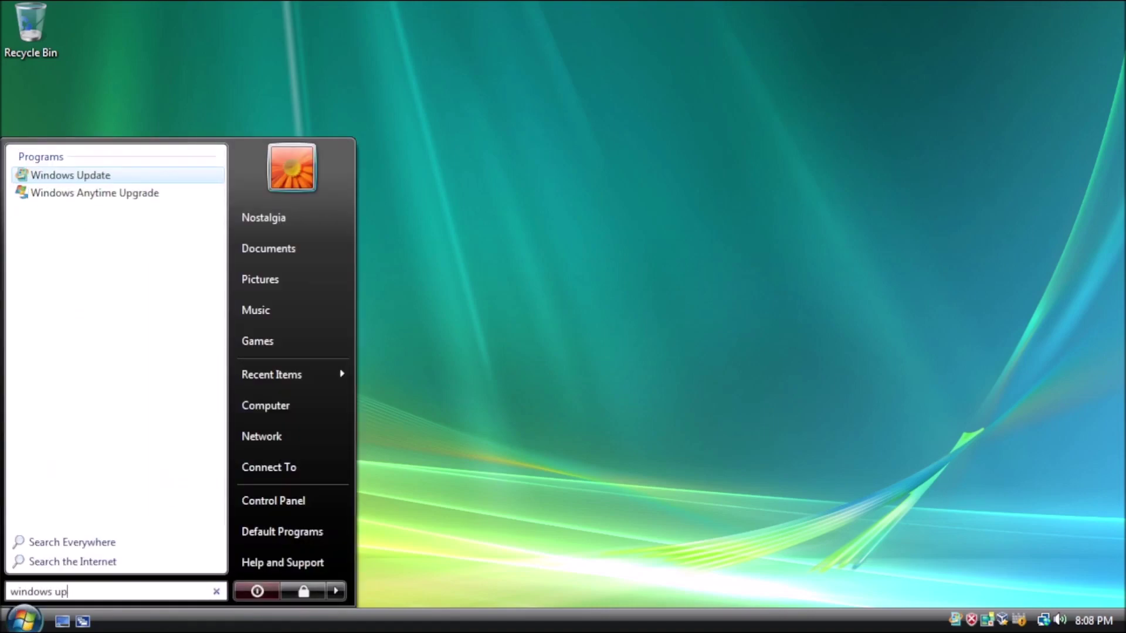
pyautogui.click(86, 176)
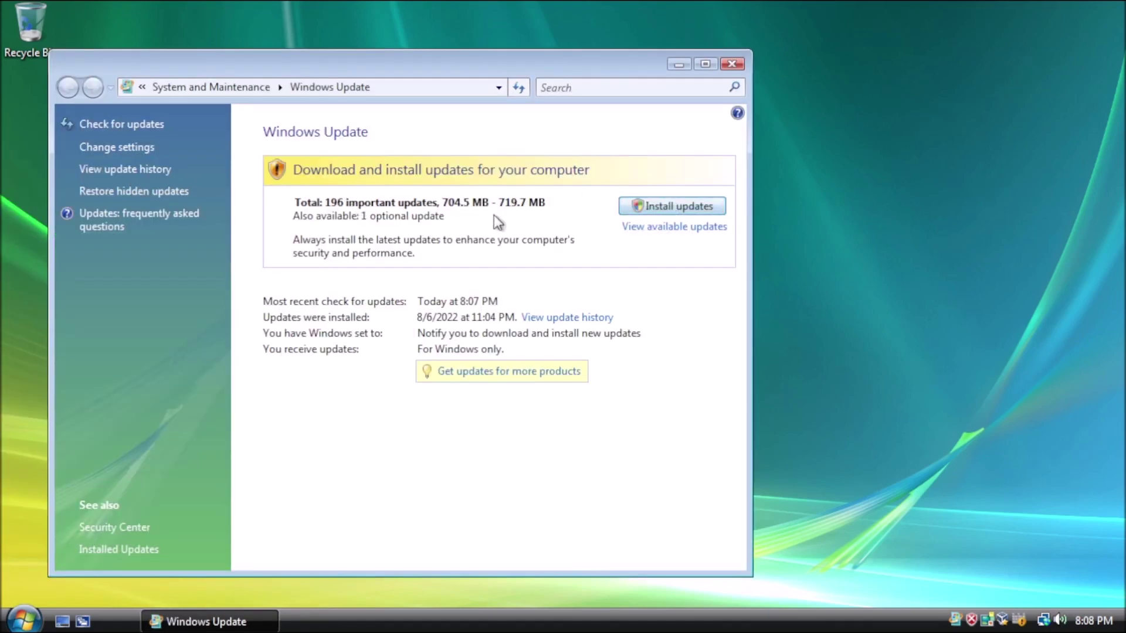
# - Review the list of available Windows Vista updates, install the selected ones and grant Windows Update permission to continue
pyautogui.click(641, 231)
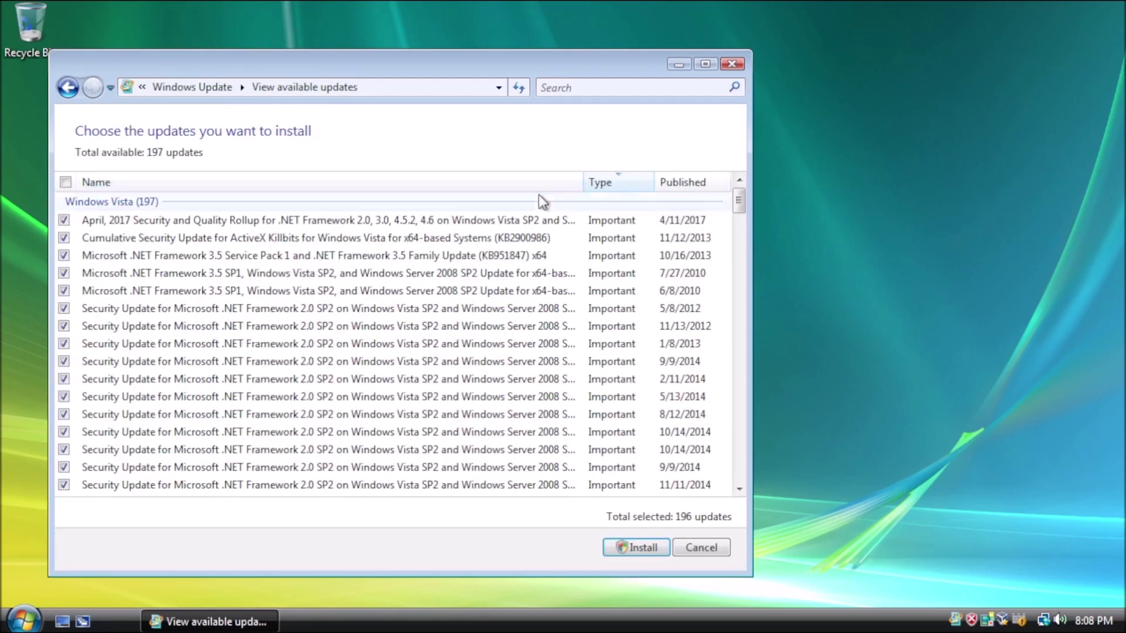
pyautogui.moveTo(738, 212); pyautogui.dragTo(738, 493)
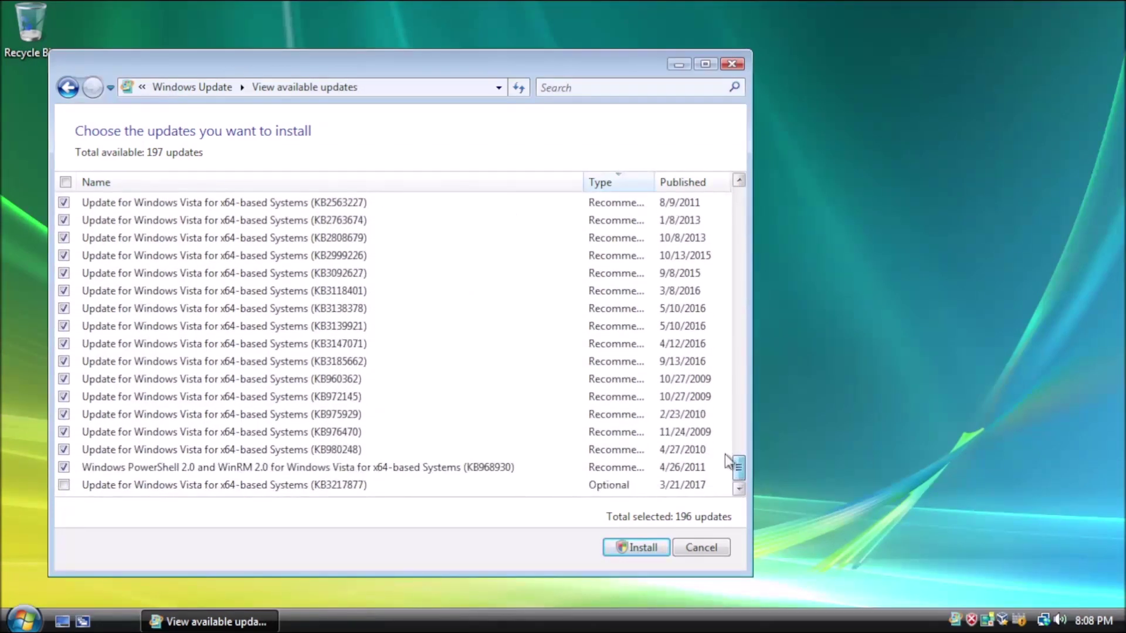
pyautogui.click(638, 547)
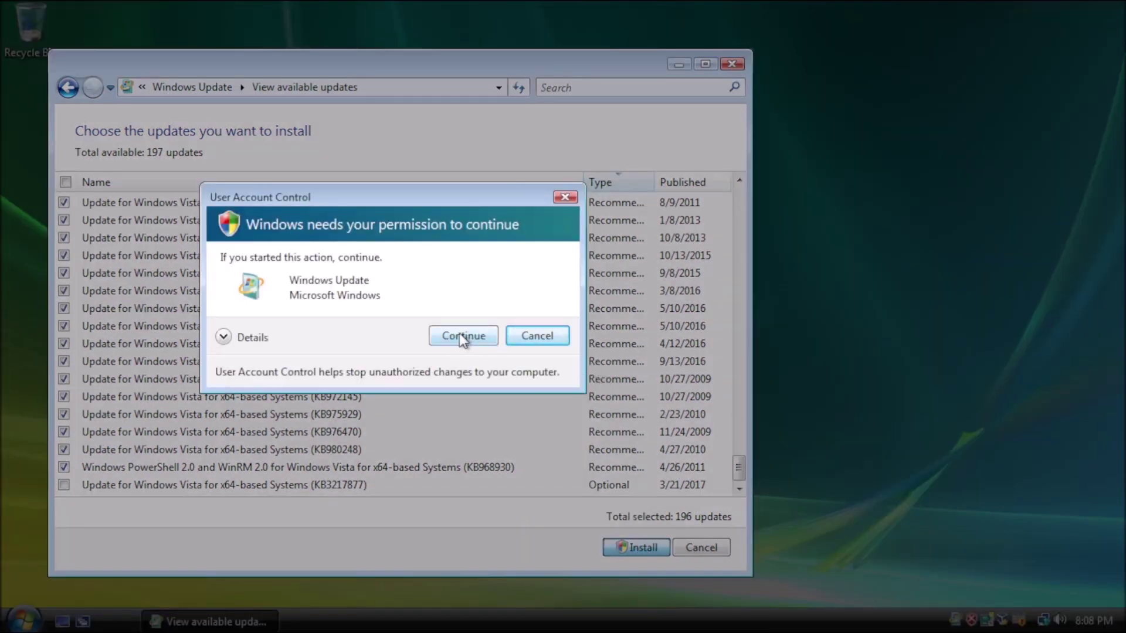
pyautogui.click(459, 333)
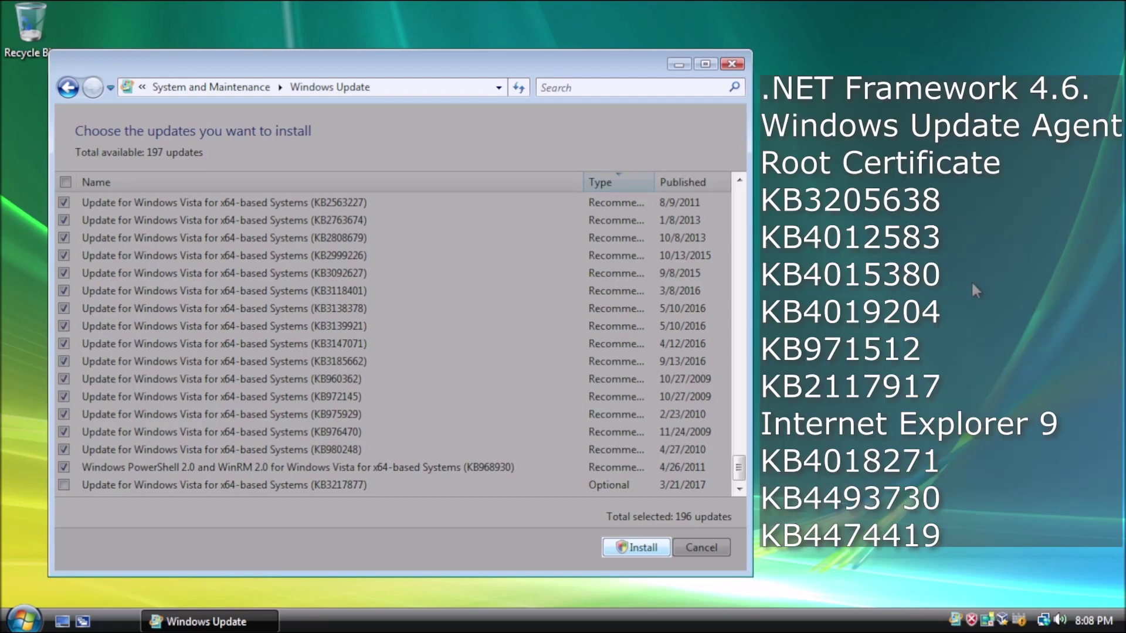
pyautogui.press('Return')
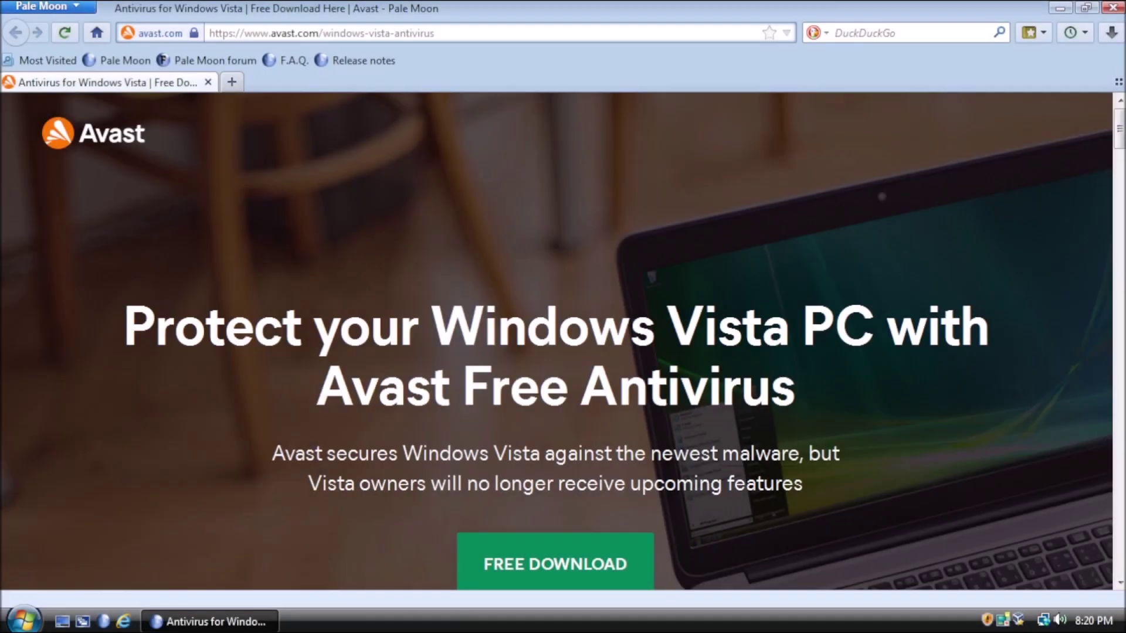
pyautogui.click(513, 567)
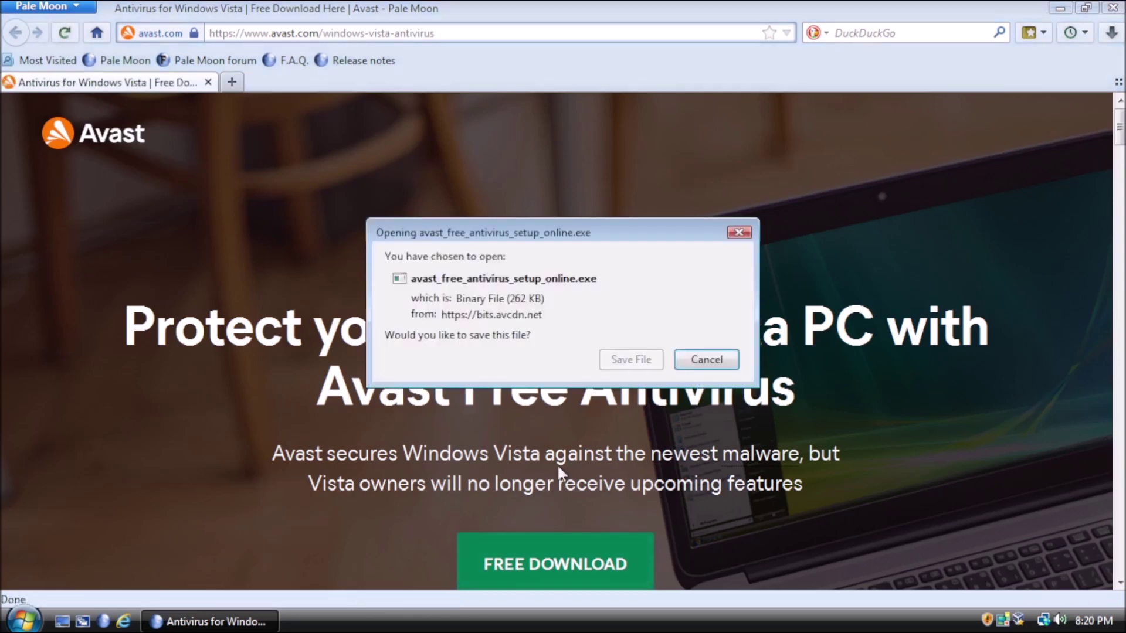
pyautogui.click(627, 360)
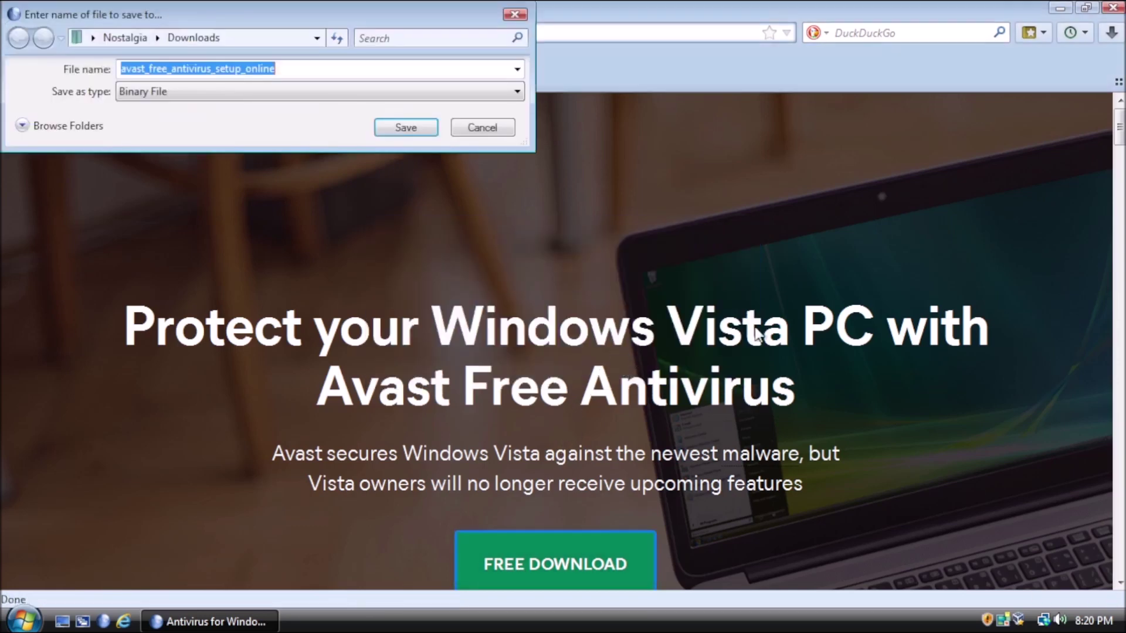
pyautogui.click(404, 130)
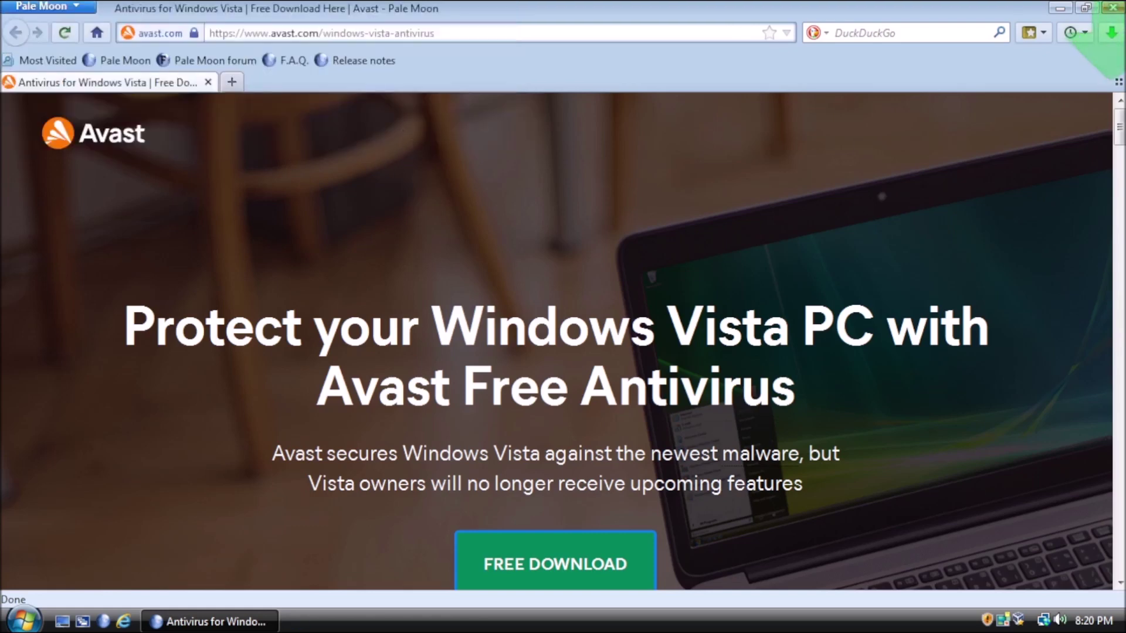
# - Run the downloaded avast_free_antivirus_setup_online.exe and allow it access to the computer
pyautogui.click(1112, 33)
pyautogui.click(943, 271)
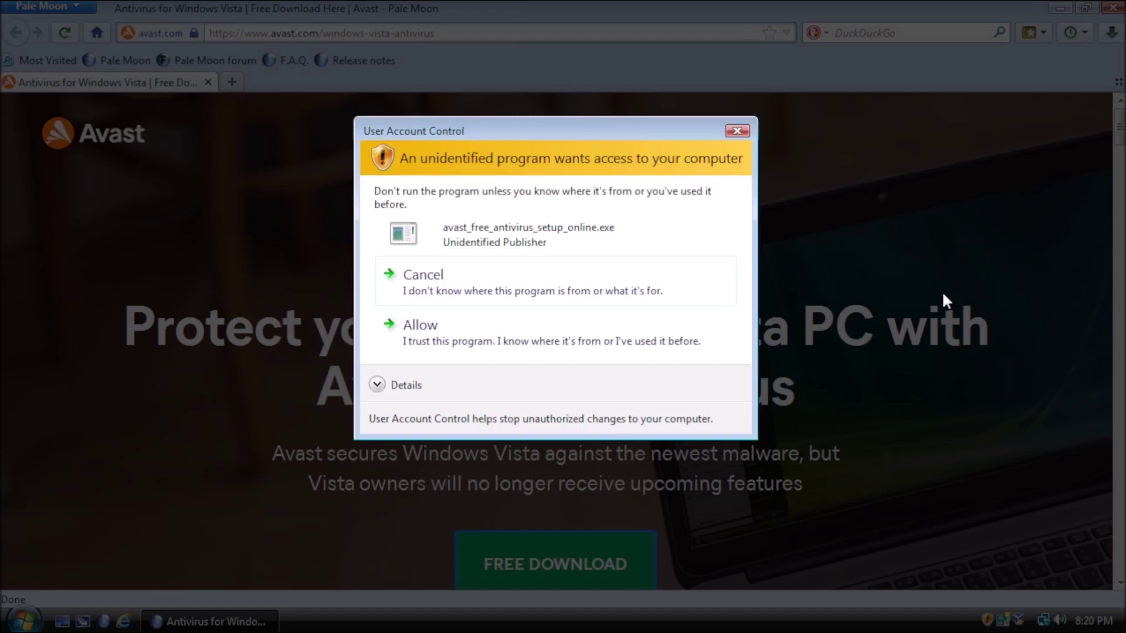
pyautogui.click(447, 326)
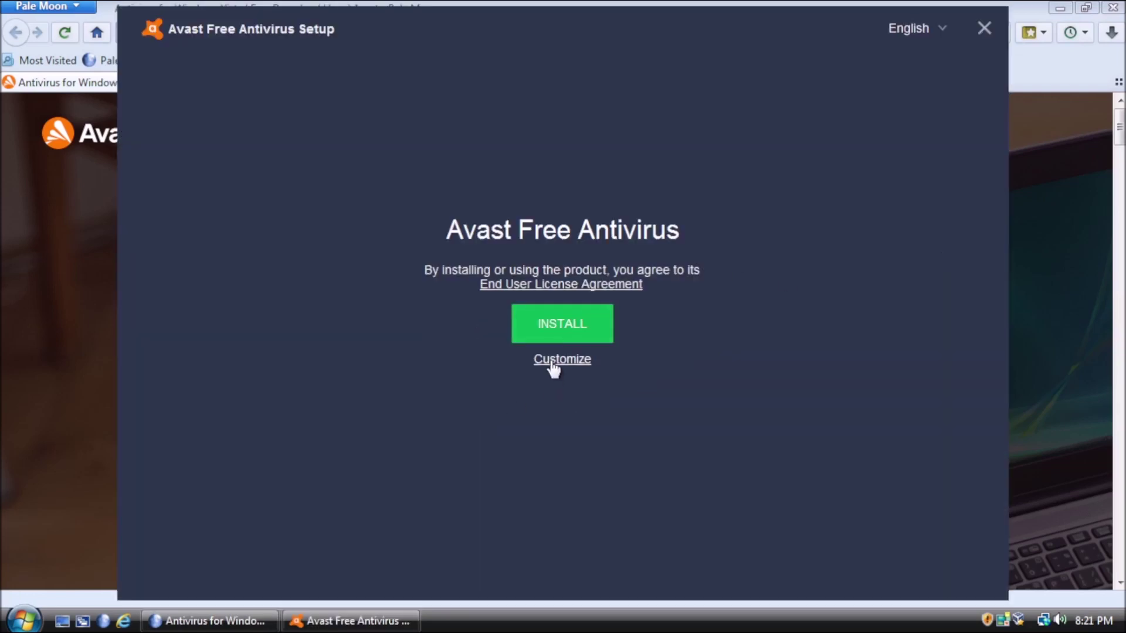
# - Customize the Avast installation to the Minimal protection components and start installing
pyautogui.click(553, 362)
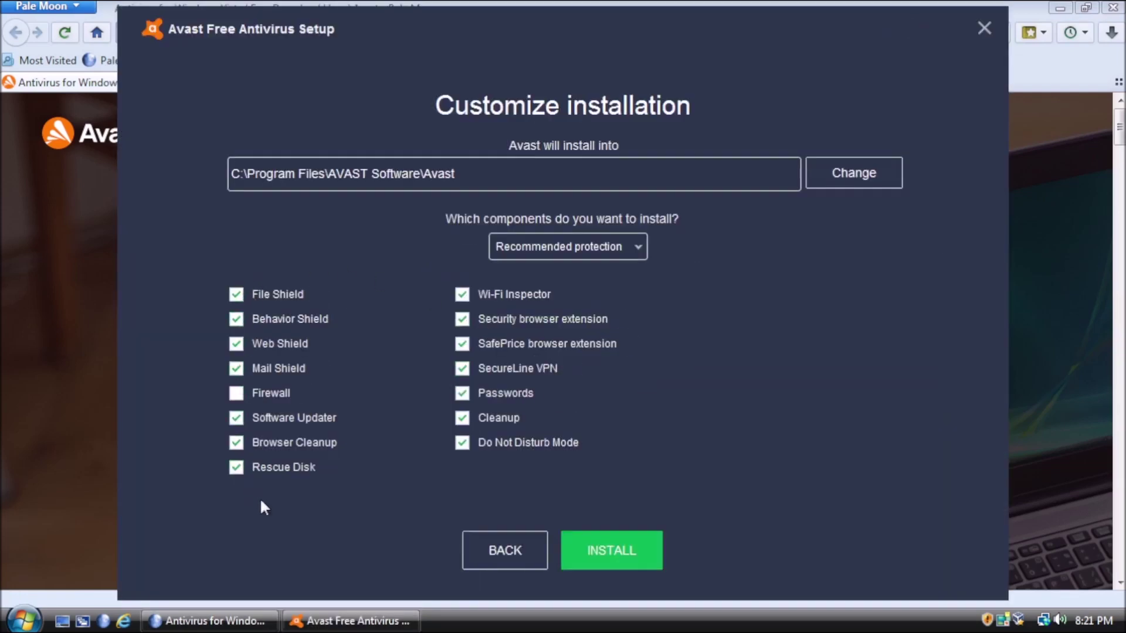
pyautogui.click(528, 251)
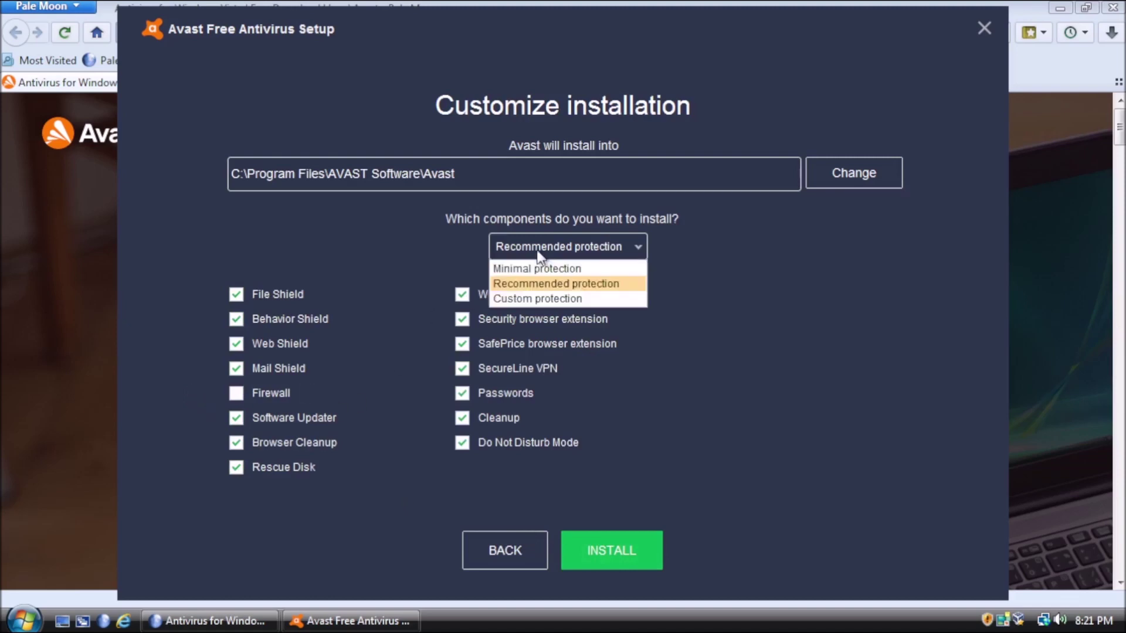
pyautogui.click(537, 267)
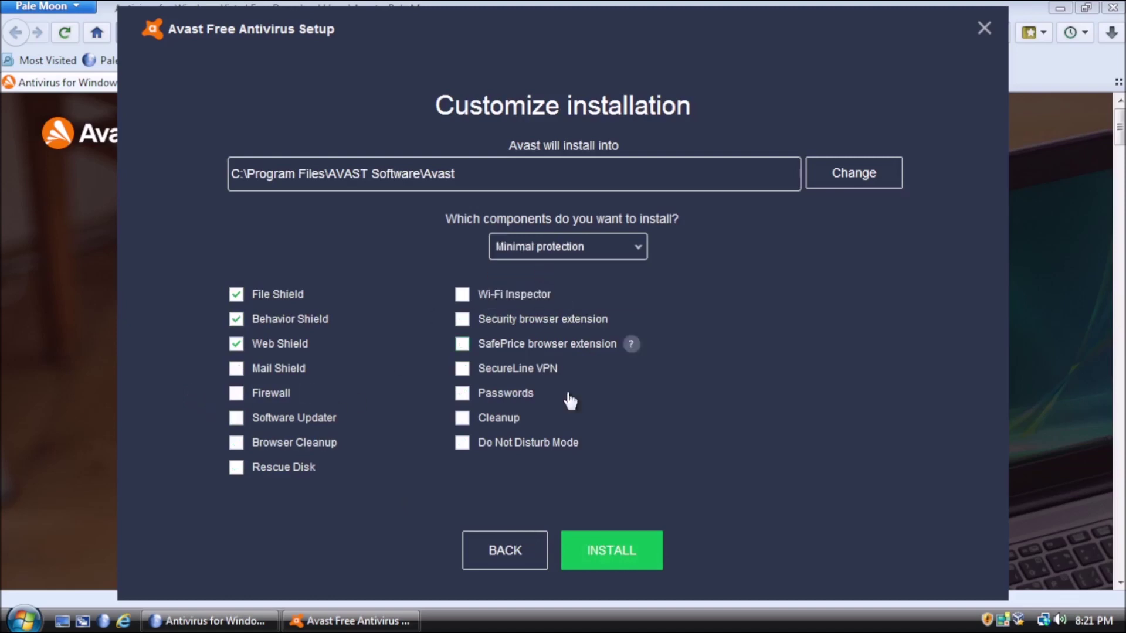
pyautogui.click(634, 554)
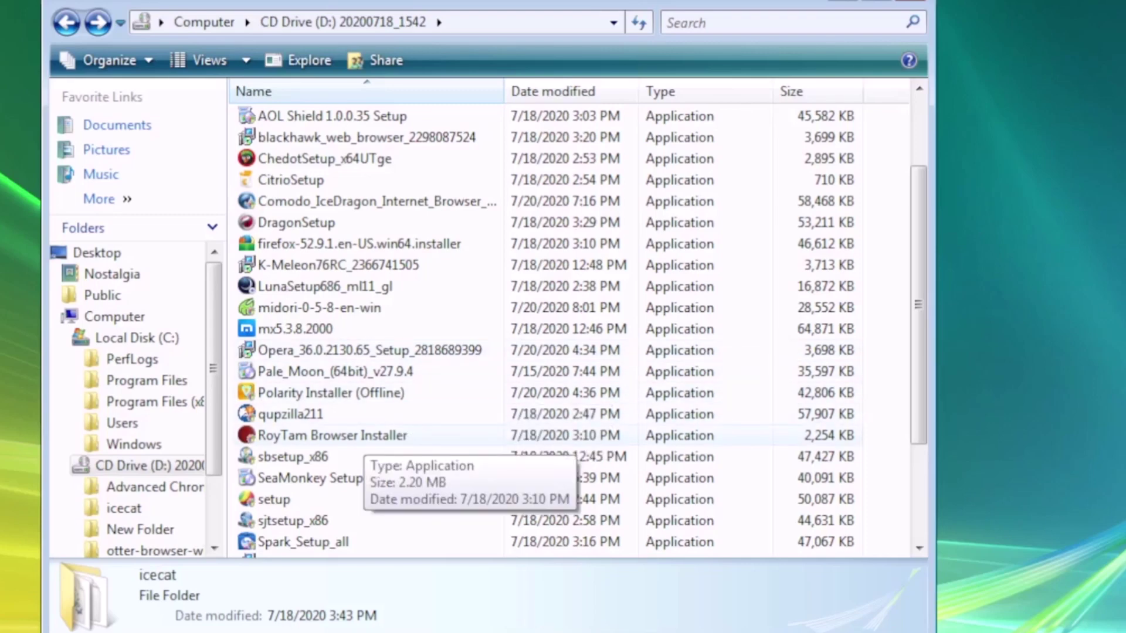
# - Run RoyTam Browser Installer from the CD drive, allow it access and proceed to its installation menu
pyautogui.doubleClick(364, 434)
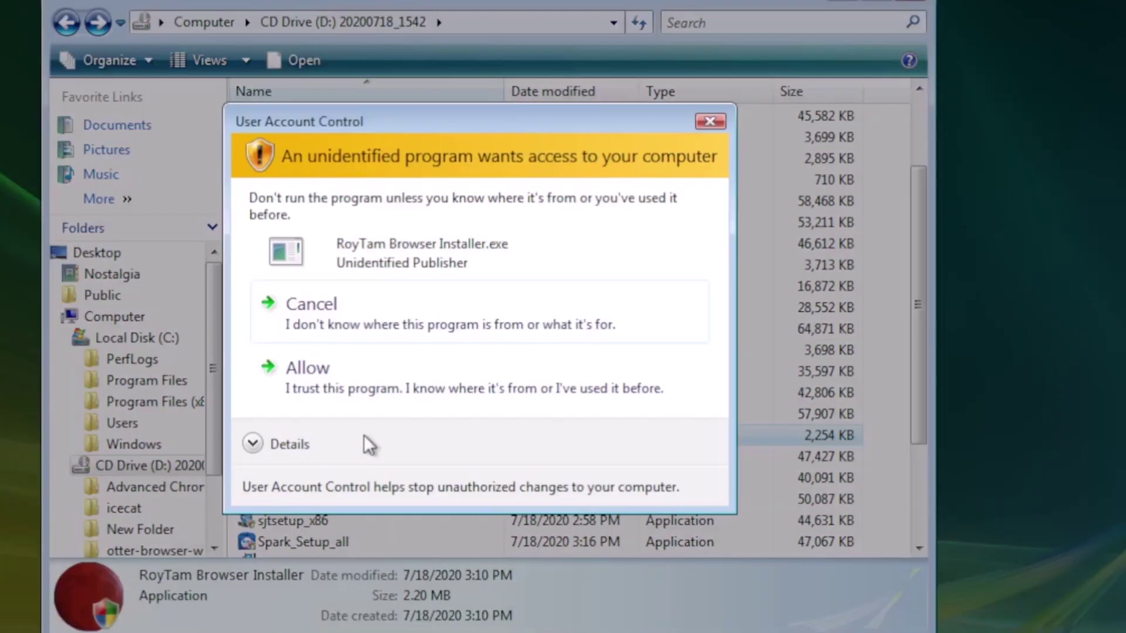
pyautogui.click(346, 370)
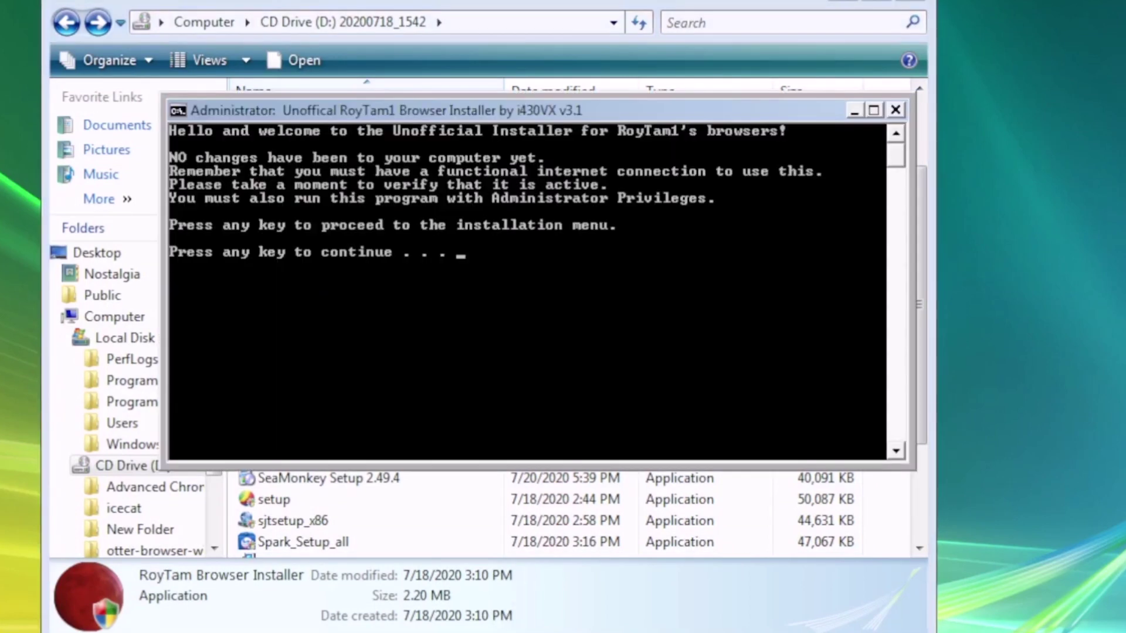
pyautogui.press('Return')
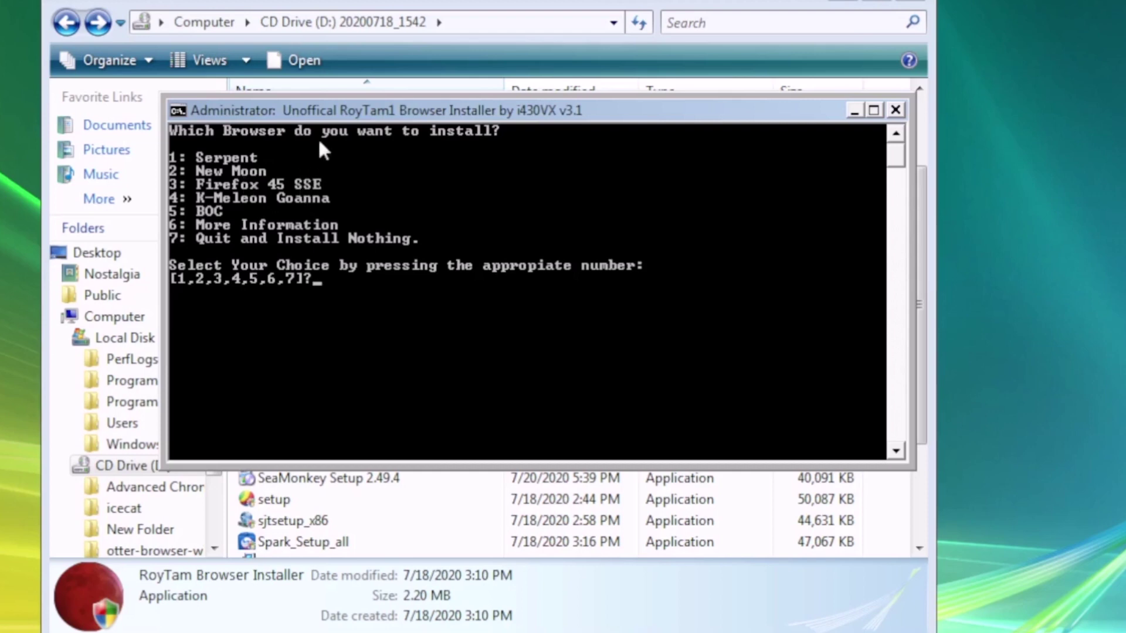
# - Install the New Moon browser with the x64 architecture for XP/Vista
pyautogui.press('2')
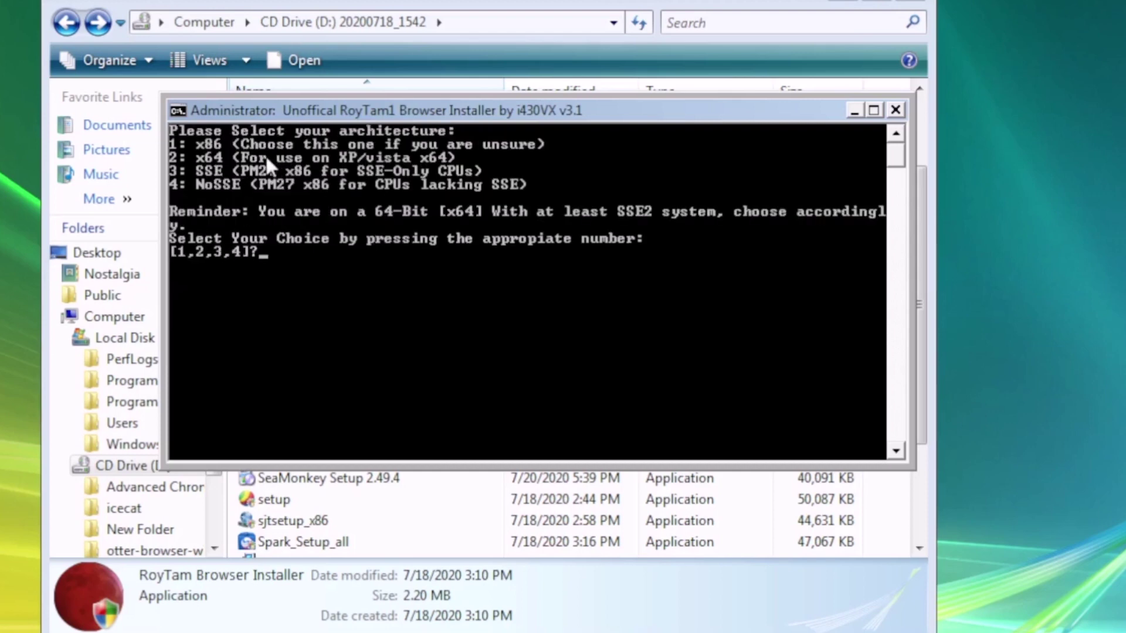
pyautogui.press('2')
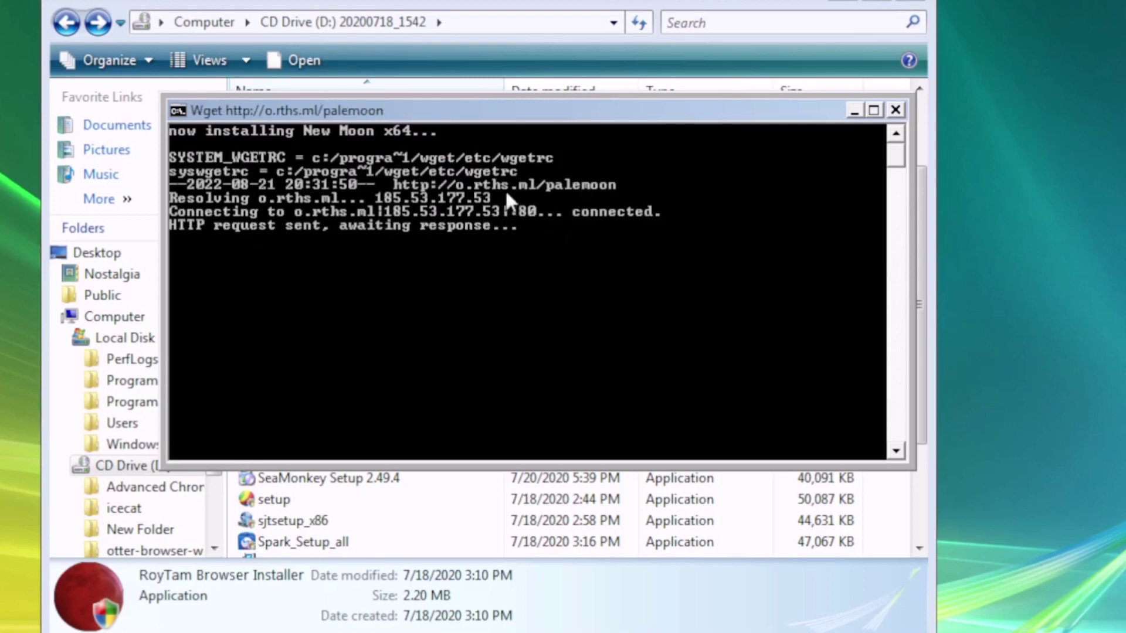
pyautogui.press('n')
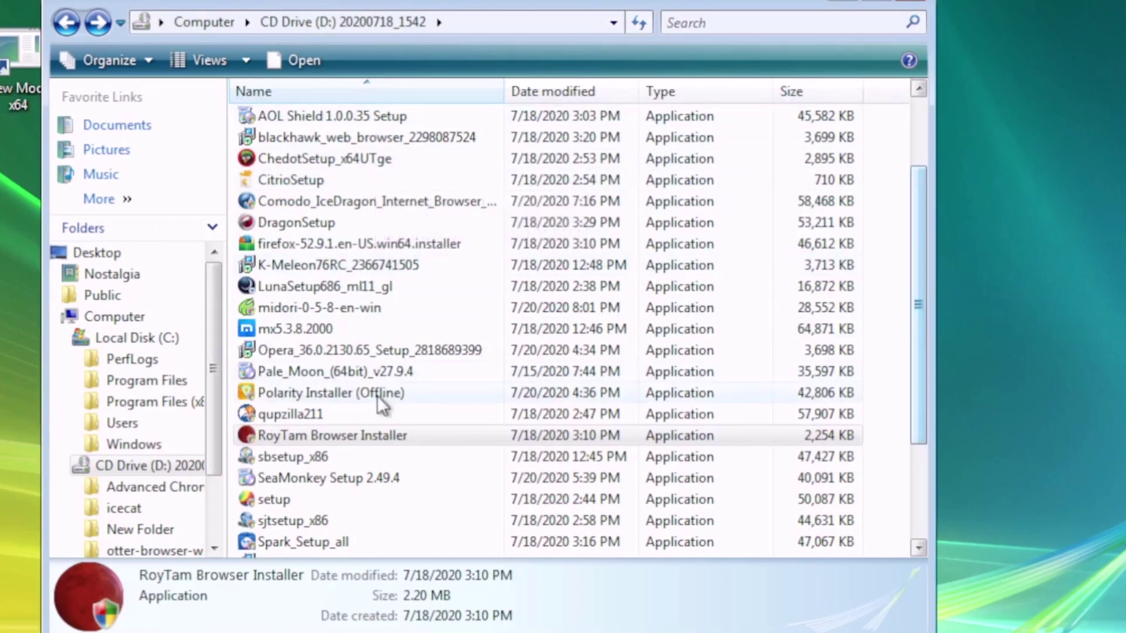
pyautogui.moveTo(412, 398)
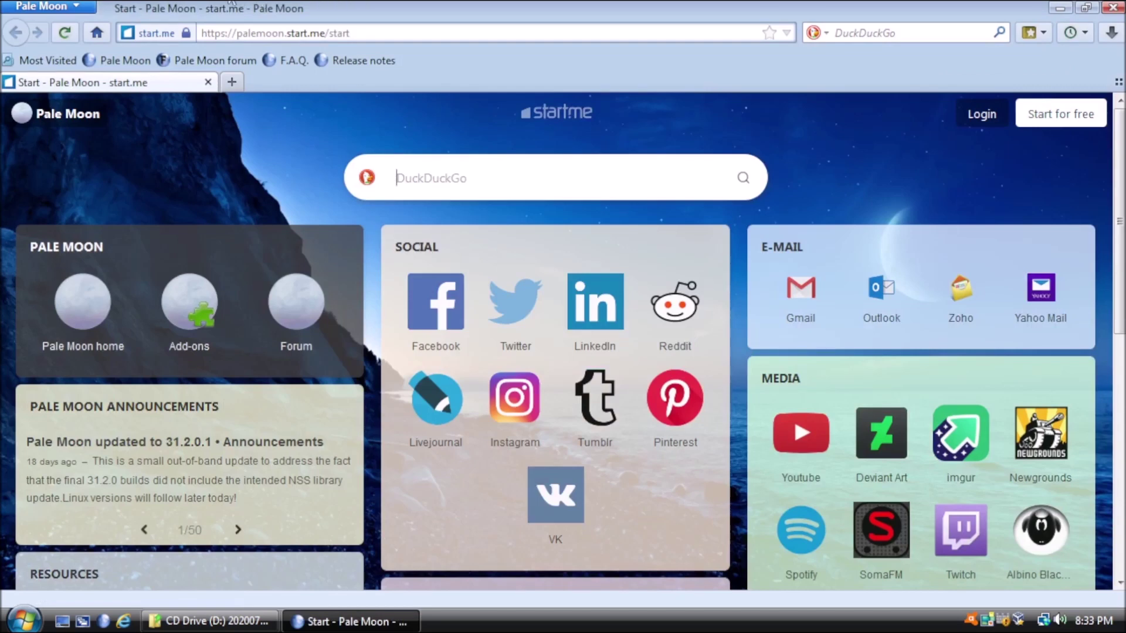
# - Set Pale Moon's privacy tracking preference to "Tell sites that I do not want to be tracked"
pyautogui.click(82, 8)
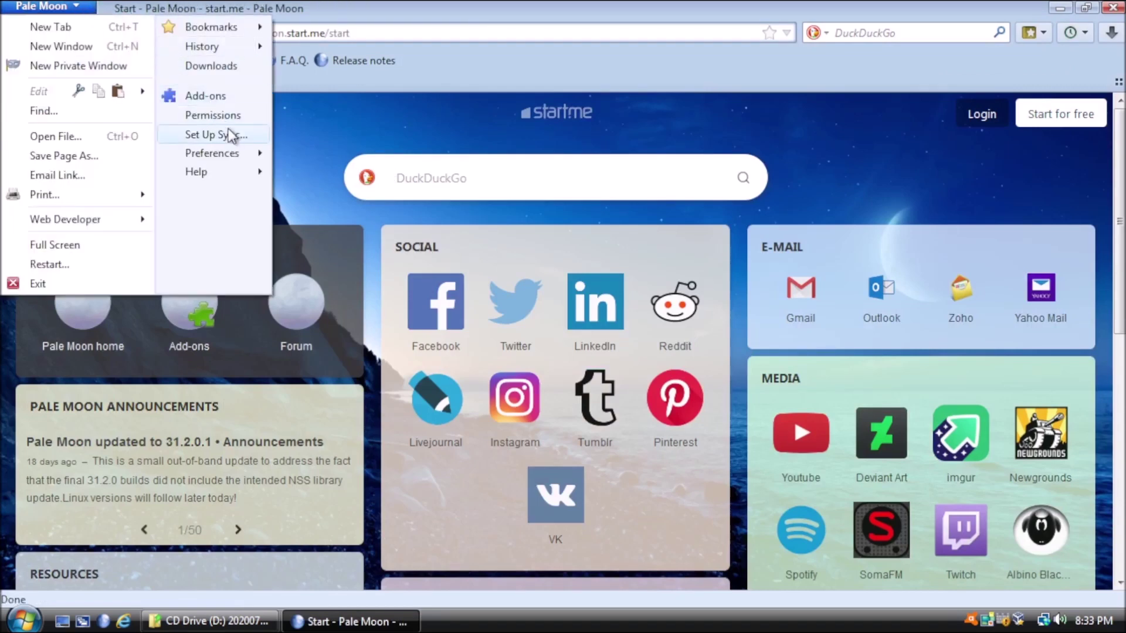
pyautogui.click(234, 152)
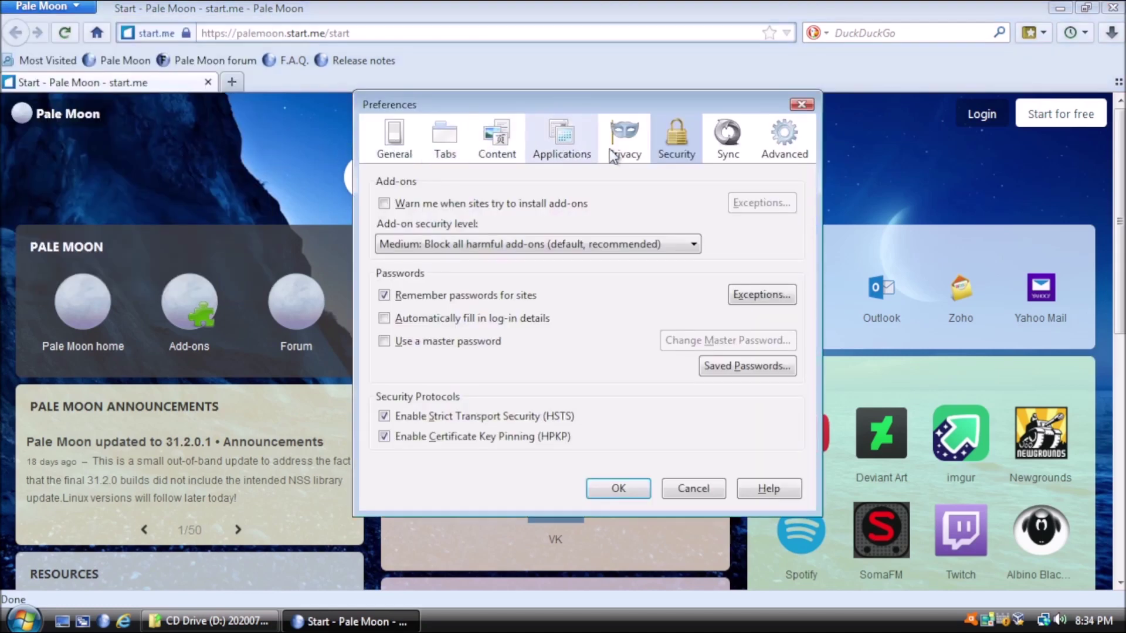
pyautogui.click(635, 146)
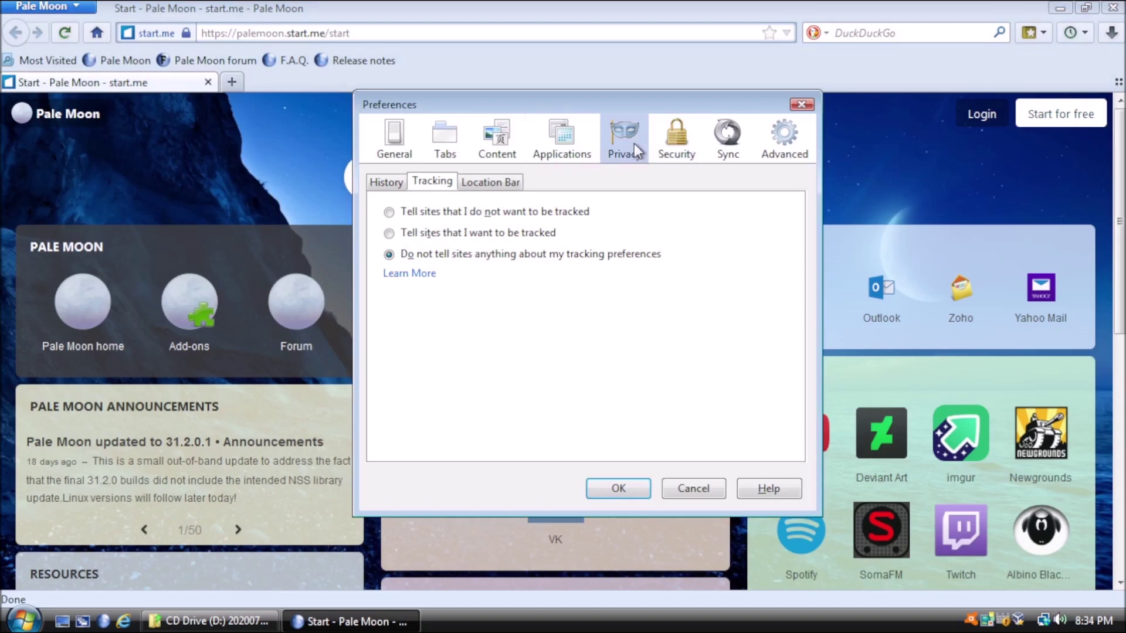
pyautogui.click(393, 211)
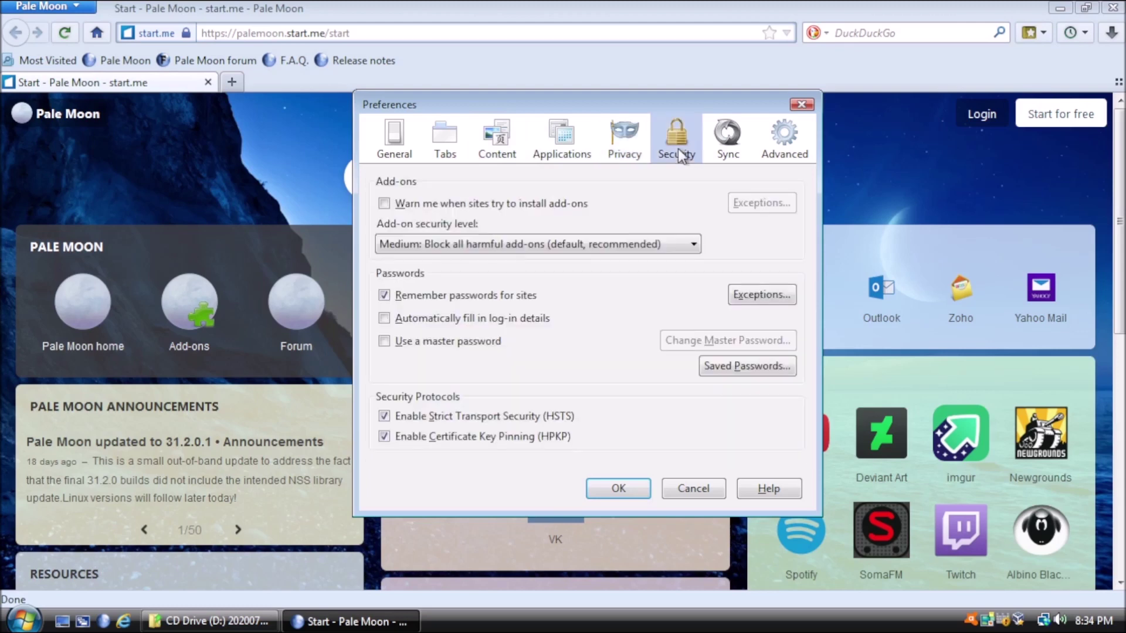
# - Enable the warning when sites try to install add-ons, turn off remembering passwords for sites, and save the preferences
pyautogui.click(389, 200)
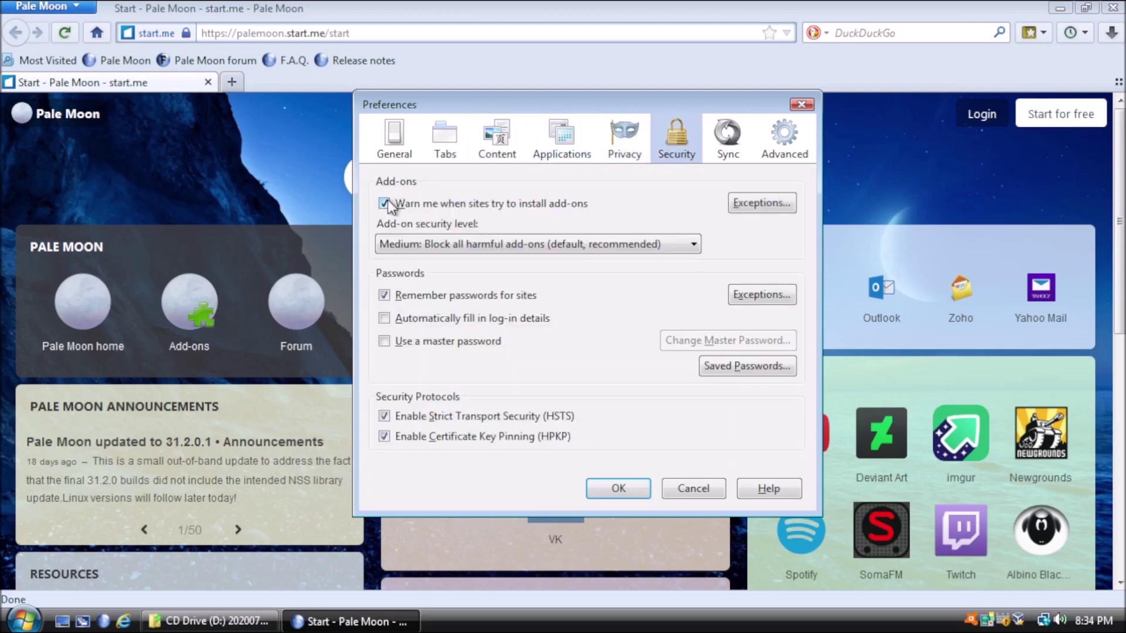
pyautogui.click(385, 296)
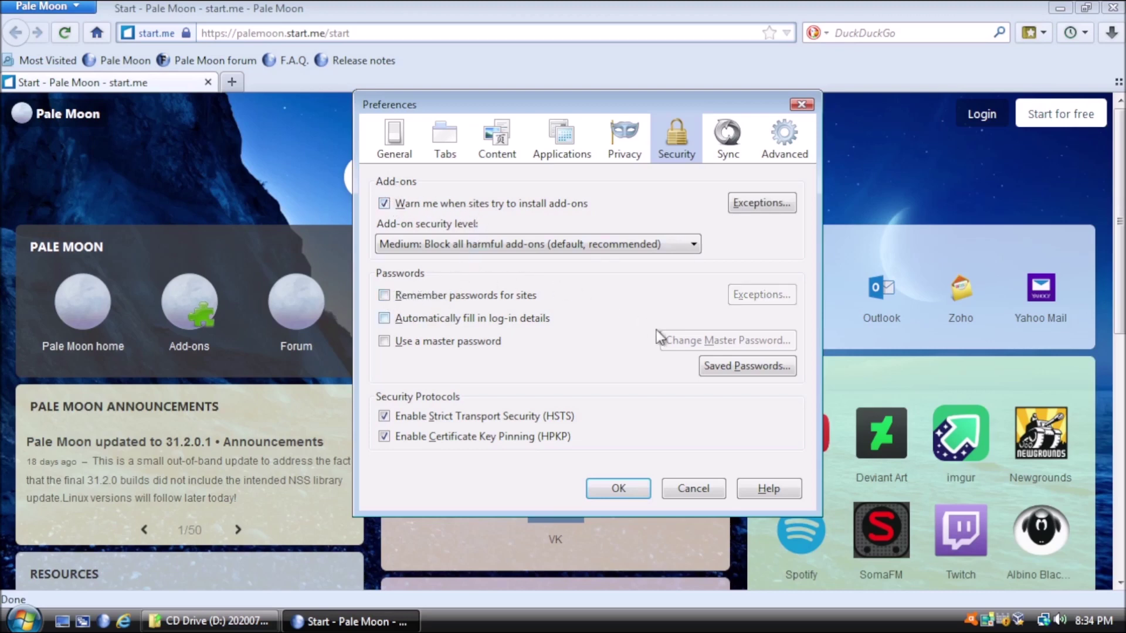
pyautogui.click(631, 490)
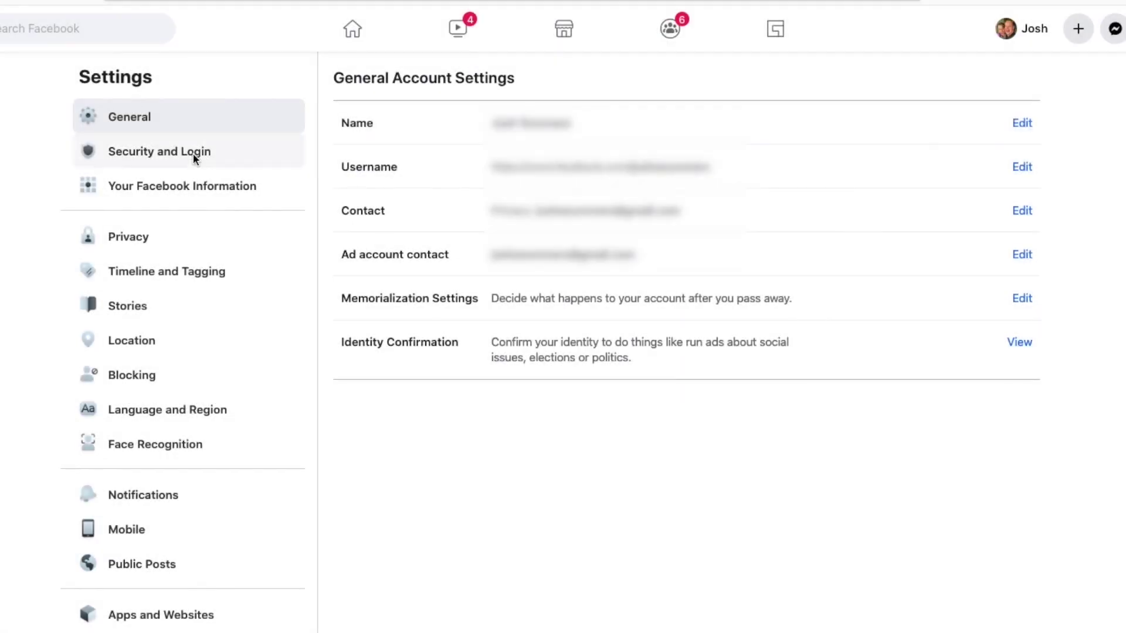
# - Switch to the Facebook account settings and look through the Security and Login options
pyautogui.click(193, 154)
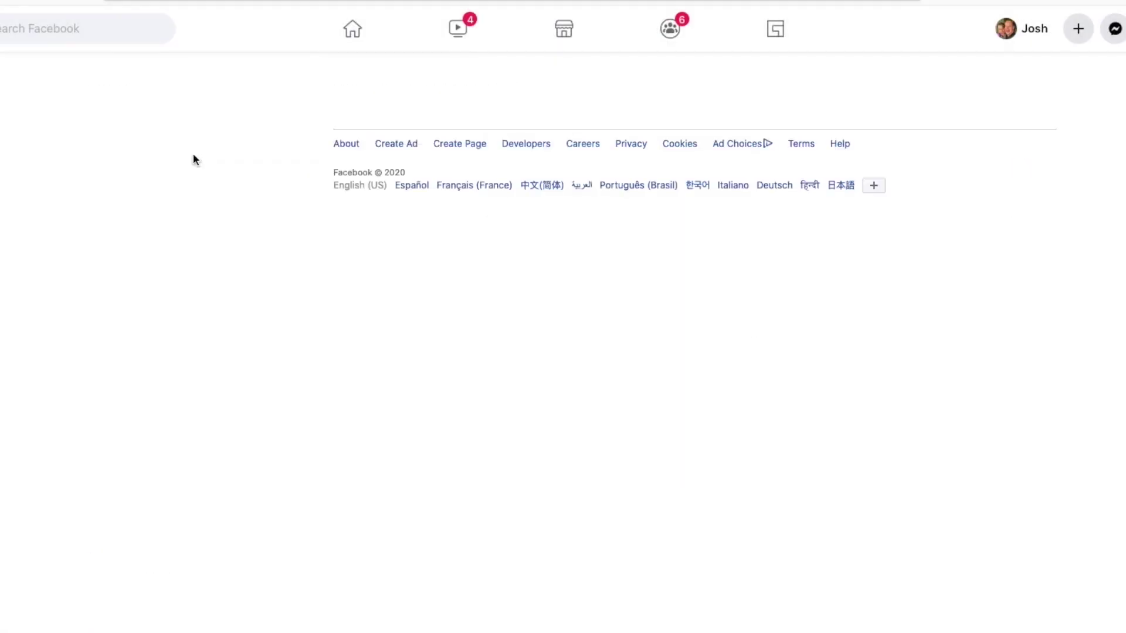
pyautogui.scroll(-3, 193, 156)
pyautogui.scroll(-2, 687, 340)
pyautogui.click(1008, 302)
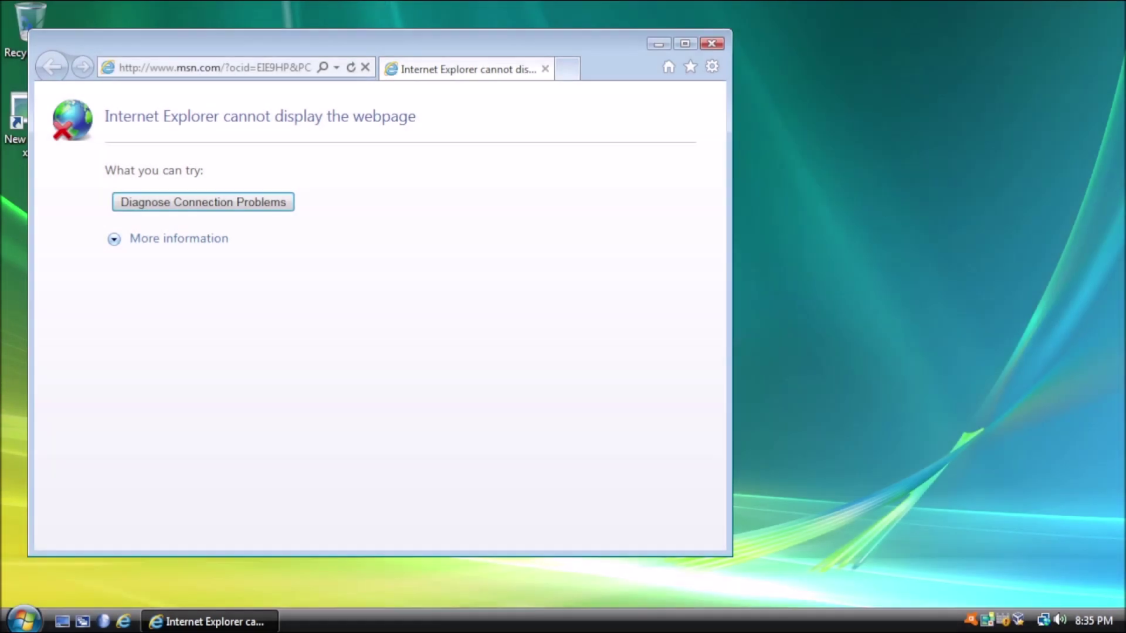
# - Set the Internet zone's security level to High in Internet Explorer's Internet Options and apply it
pyautogui.click(714, 68)
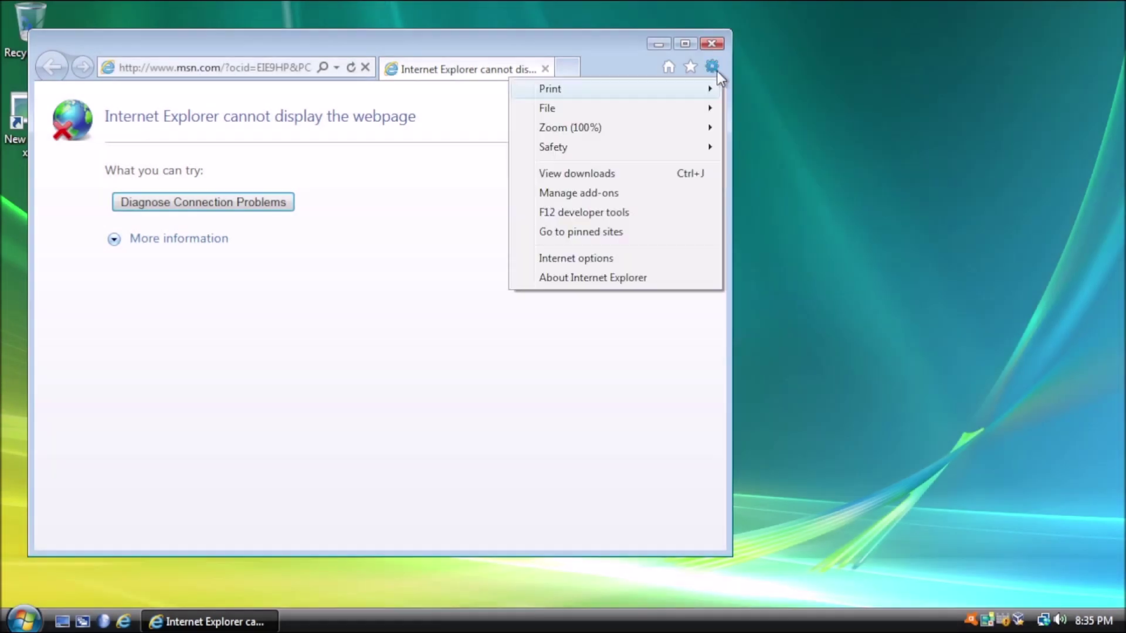
pyautogui.click(625, 259)
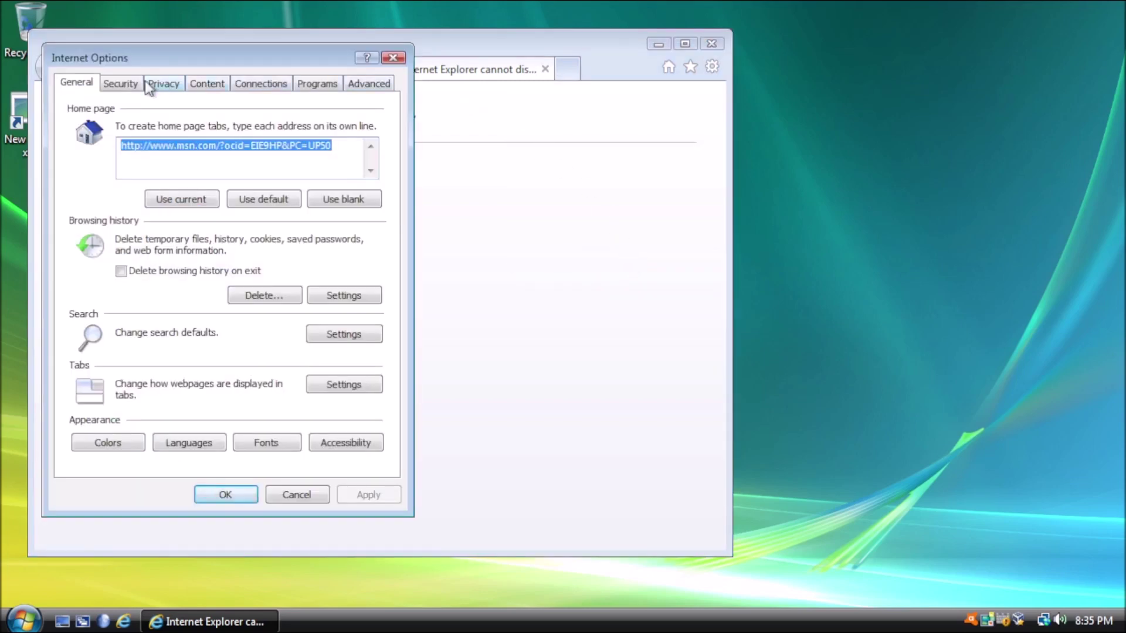
pyautogui.click(116, 87)
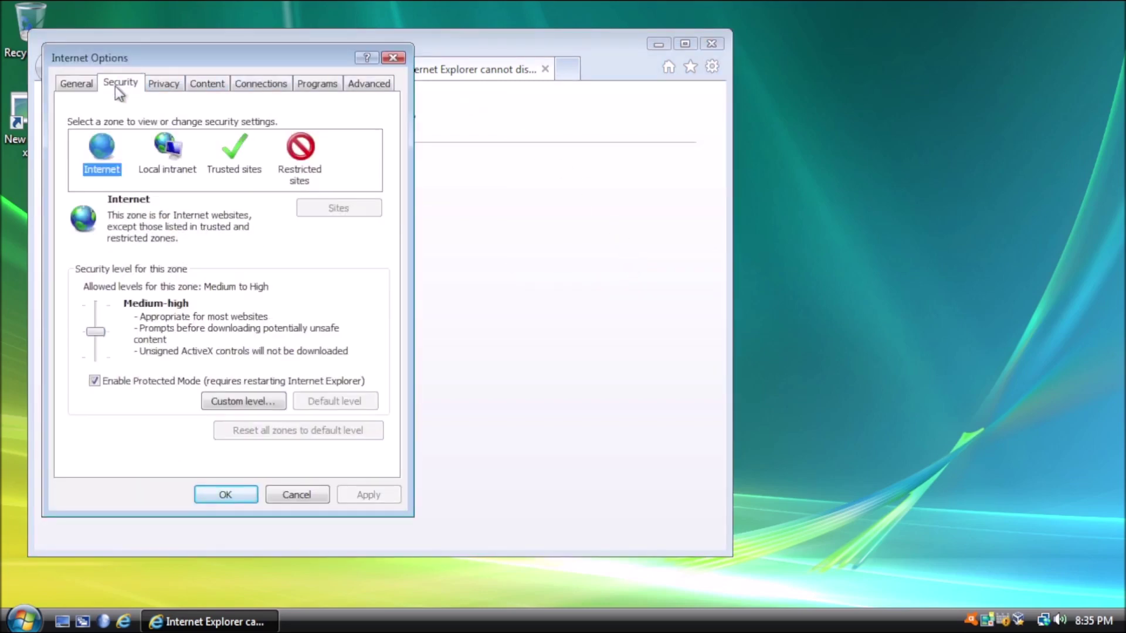
pyautogui.click(99, 332)
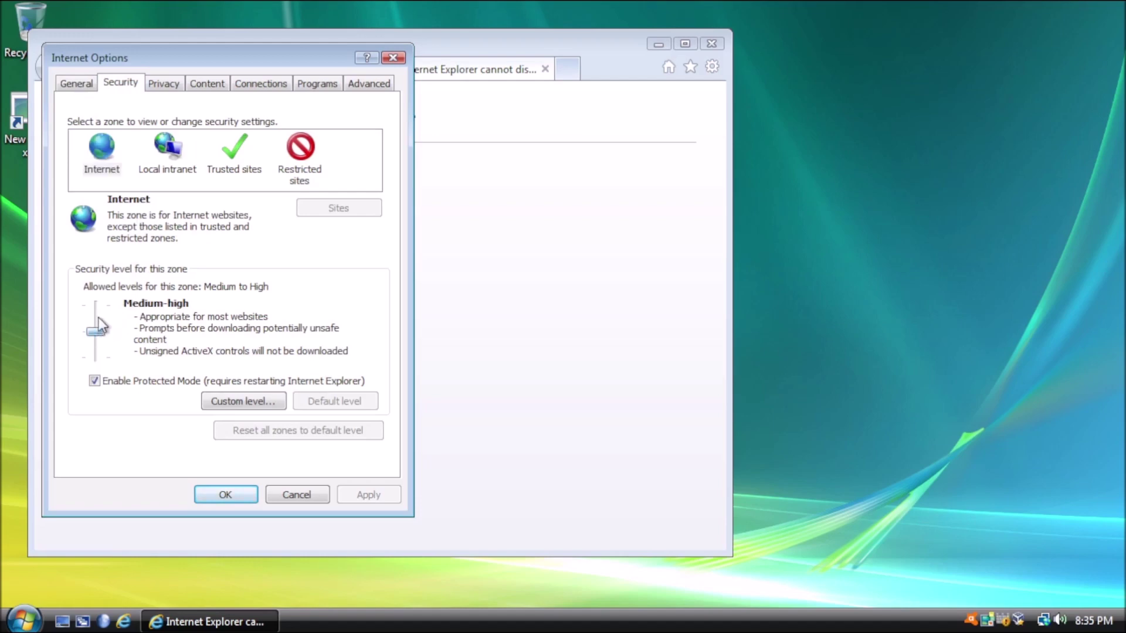
pyautogui.moveTo(100, 334); pyautogui.dragTo(97, 290)
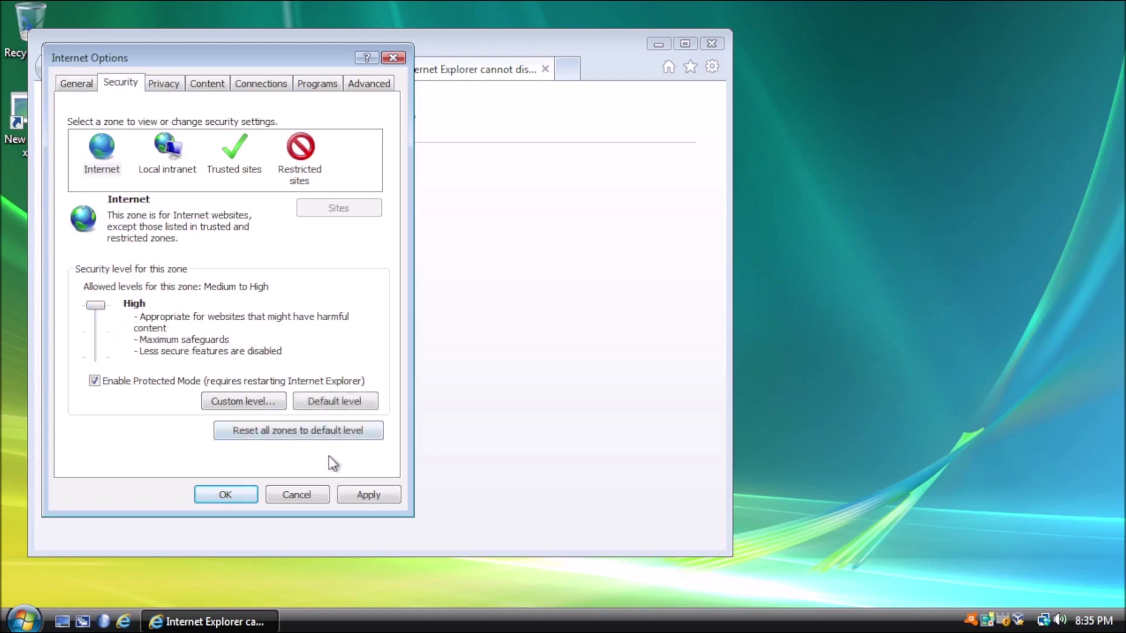
pyautogui.click(369, 495)
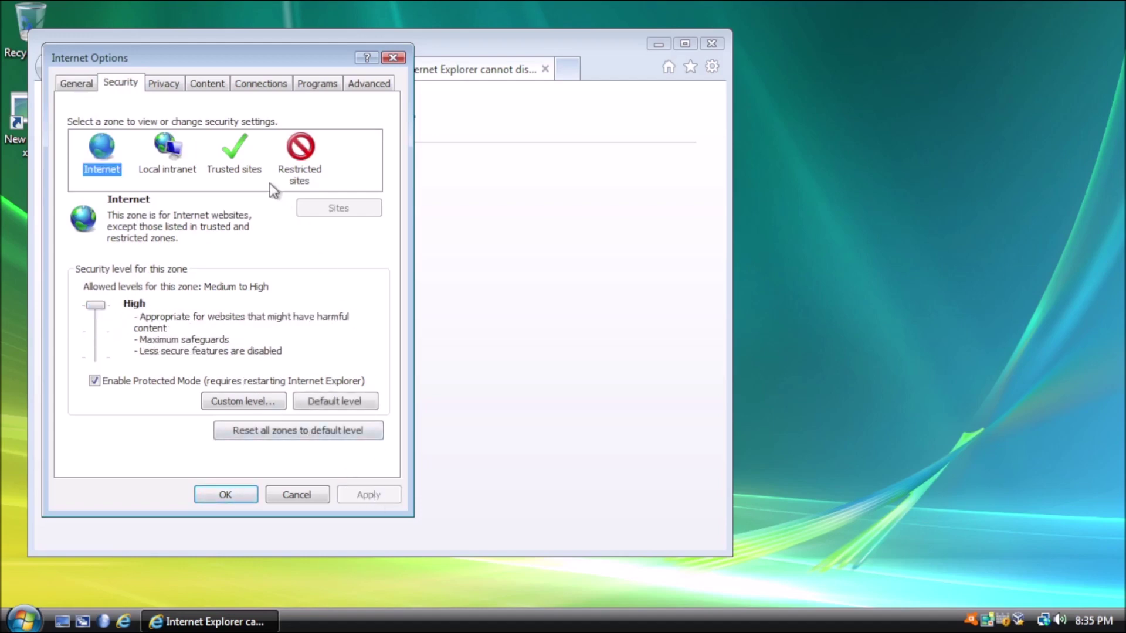
# - Raise the Internet zone's privacy setting to Block All Cookies and apply the change
pyautogui.click(168, 87)
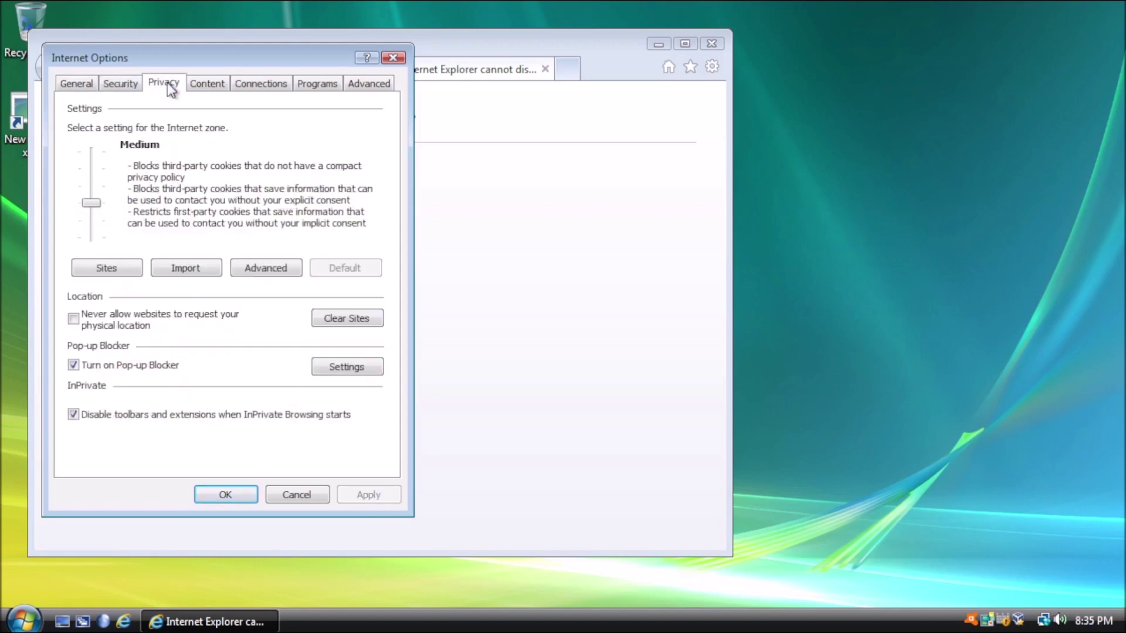
pyautogui.moveTo(91, 204); pyautogui.dragTo(89, 131)
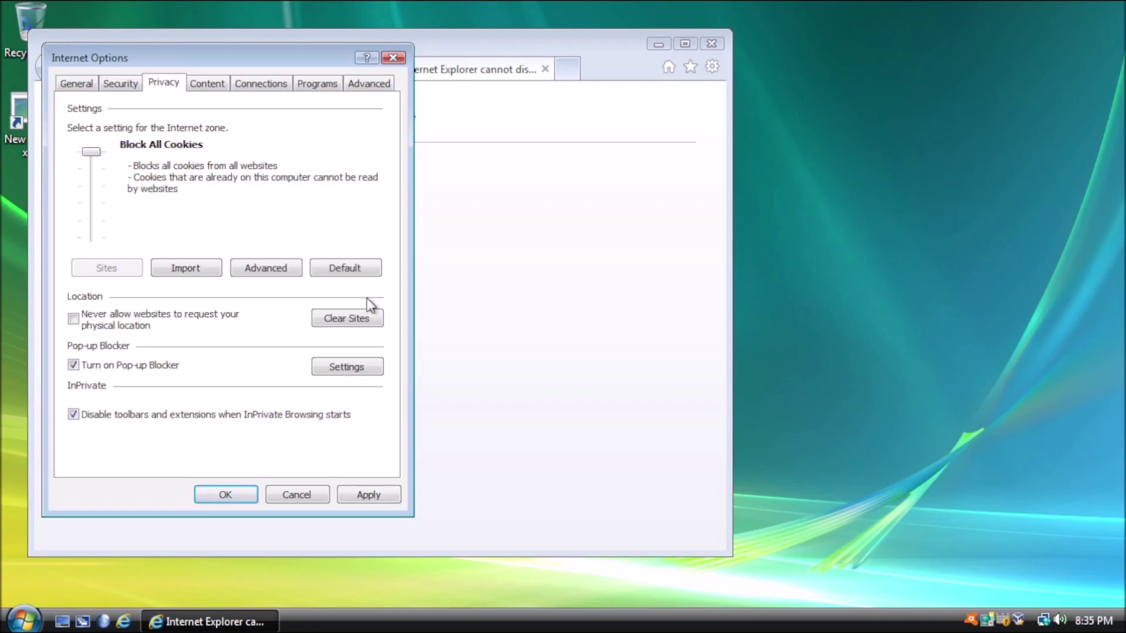
pyautogui.click(393, 495)
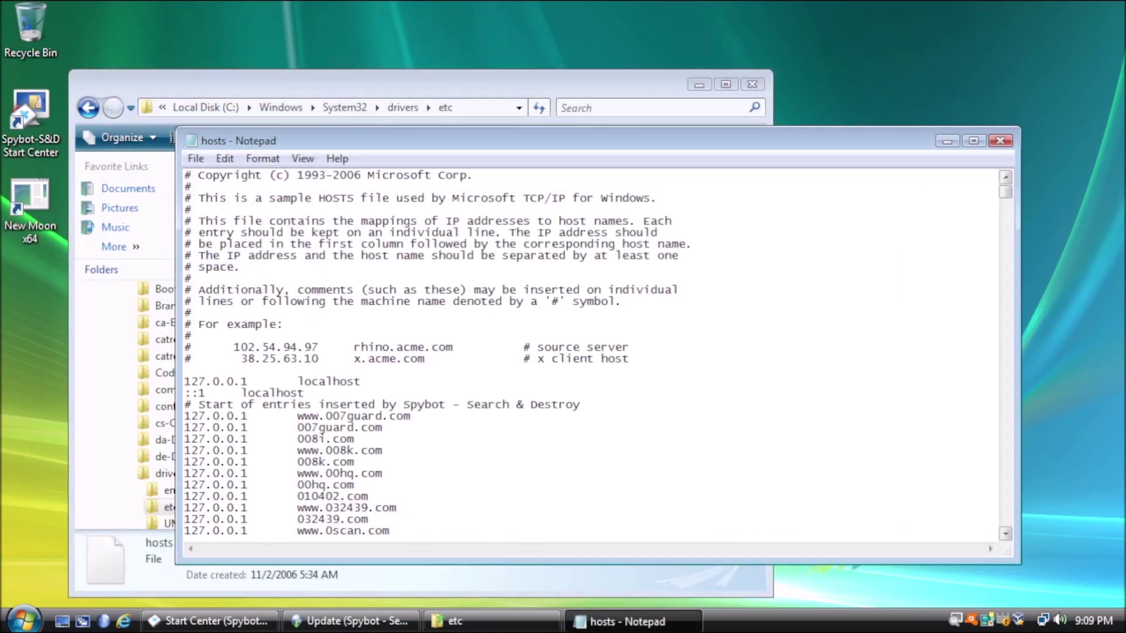
# - Look through the Spybot - Search & Destroy entries in the hosts file in Notepad
pyautogui.moveTo(1004, 193); pyautogui.dragTo(1008, 234)
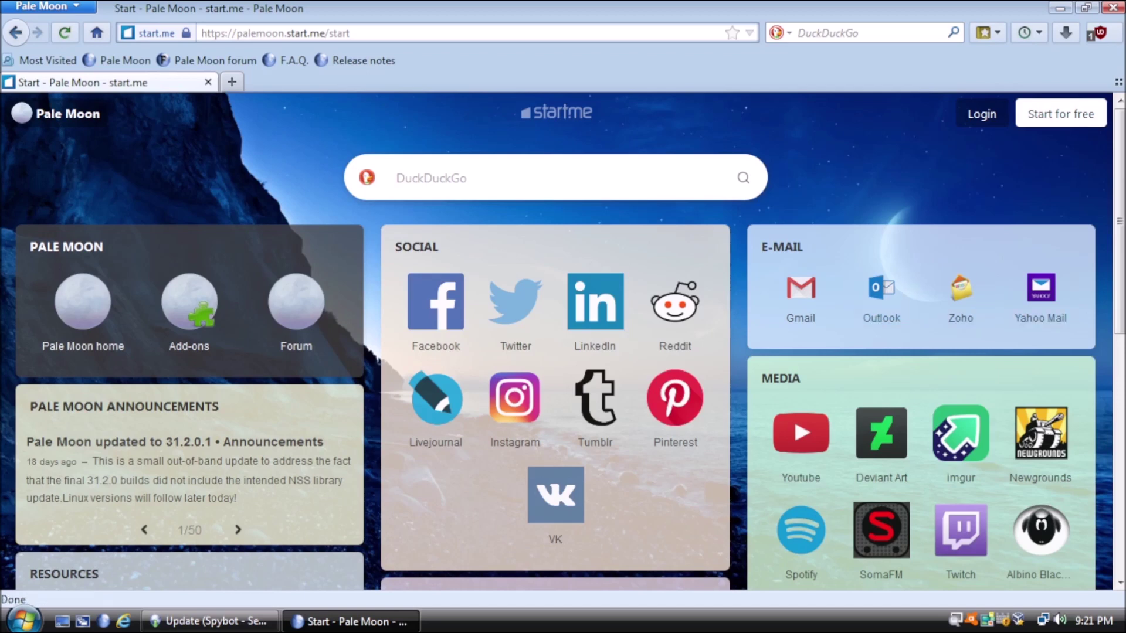
# - Switch to Pale Moon, open the uBlock Origin dashboard and look through its filter lists
pyautogui.click(1101, 34)
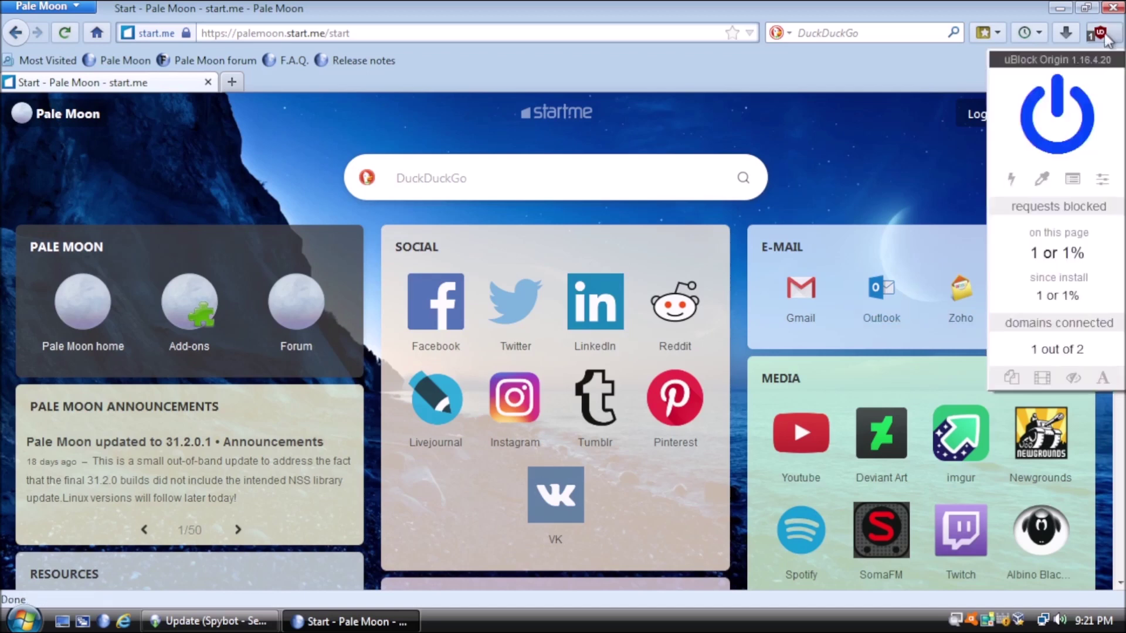
pyautogui.click(1103, 181)
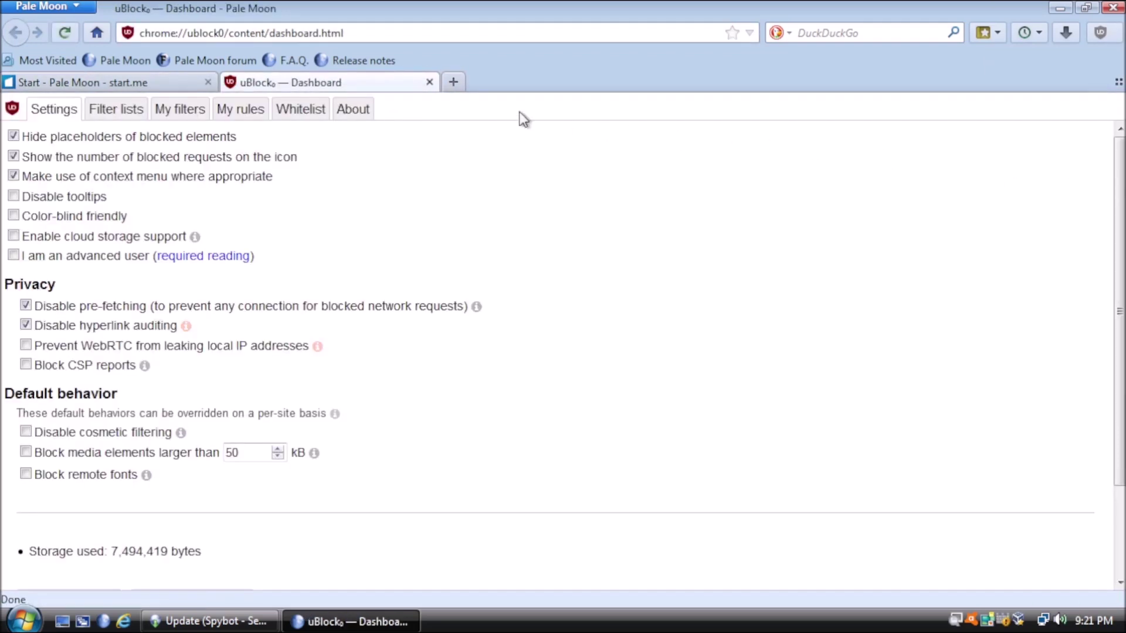
pyautogui.click(127, 119)
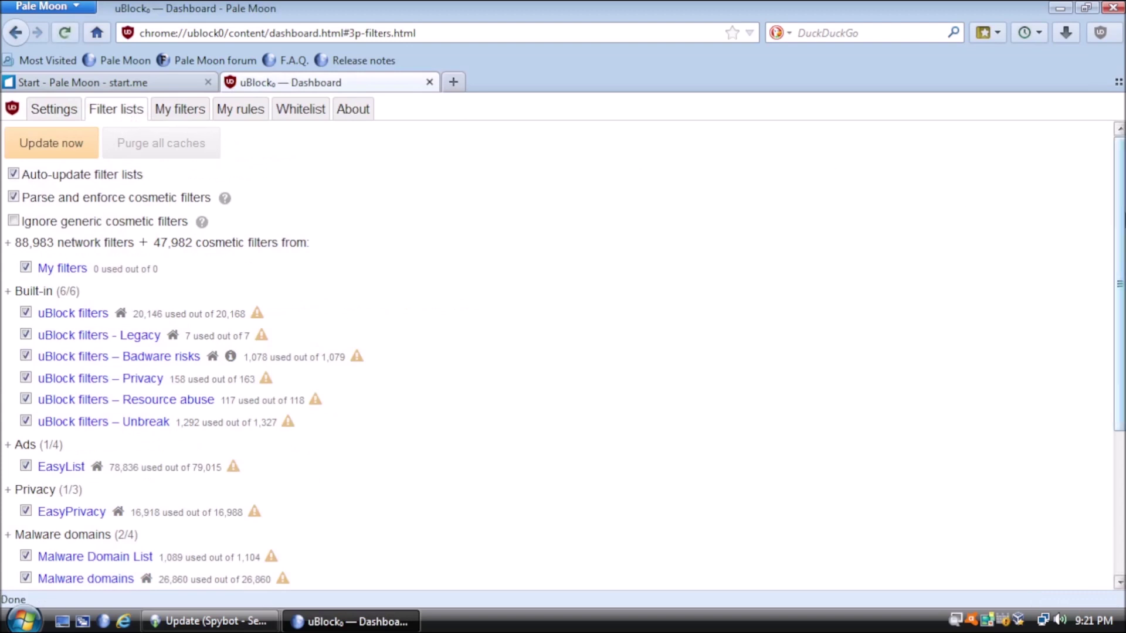
pyautogui.scroll(-2, 563, 352)
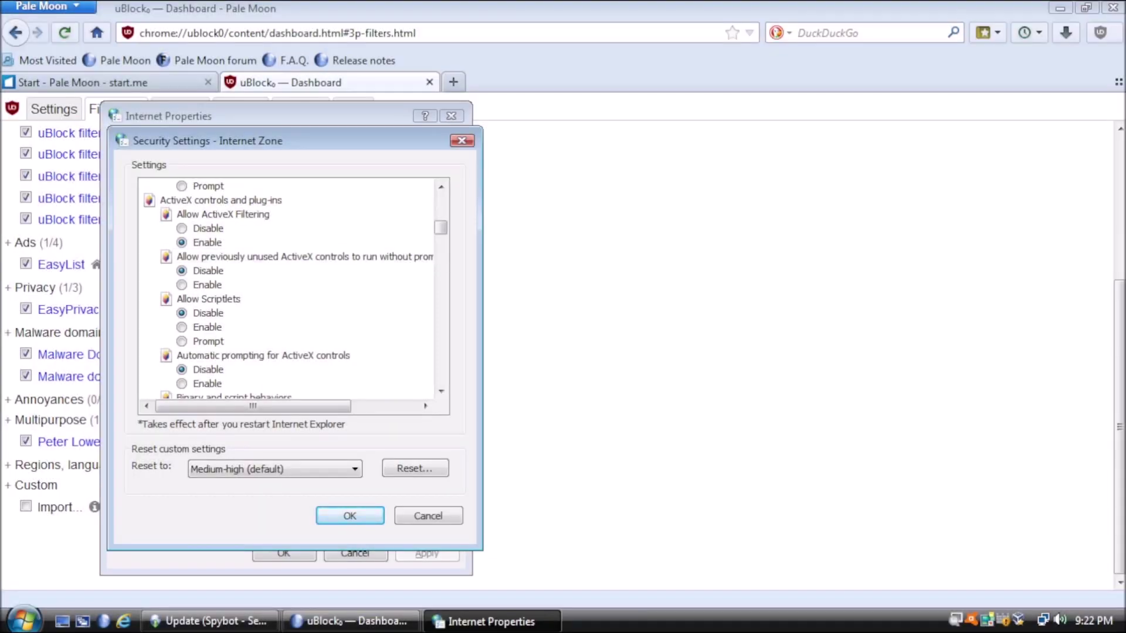
# - Set Allow ActiveX Filtering to Disable in the custom security settings of the Internet zone
pyautogui.click(182, 229)
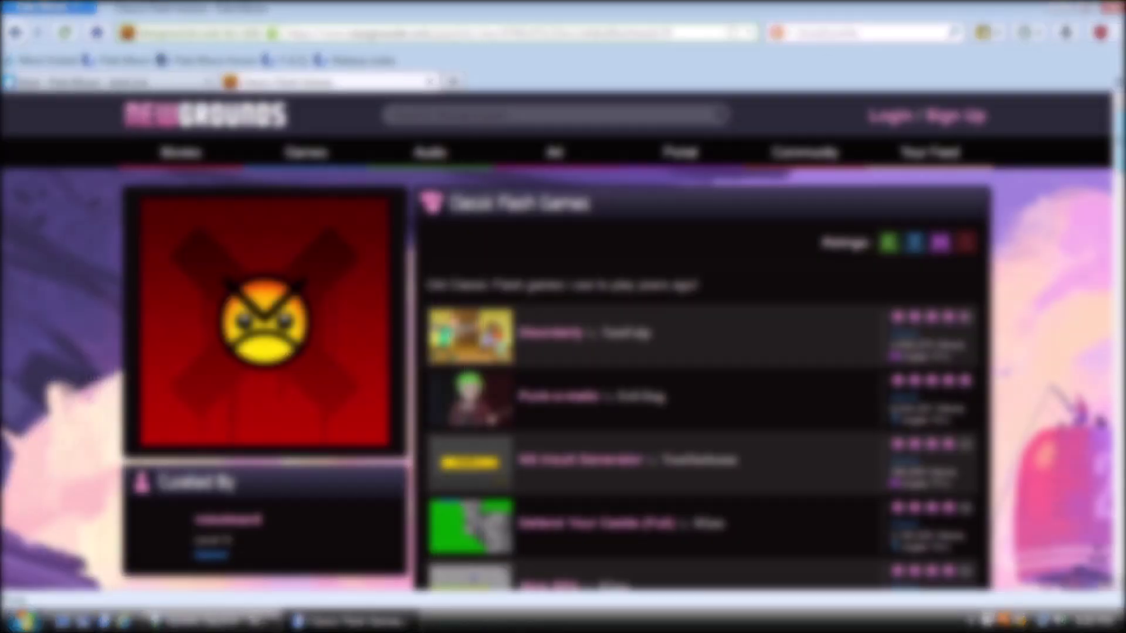
# - Look through the Classic Flash Games collection on the Newgrounds site in Pale Moon
pyautogui.scroll(-2, 558, 342)
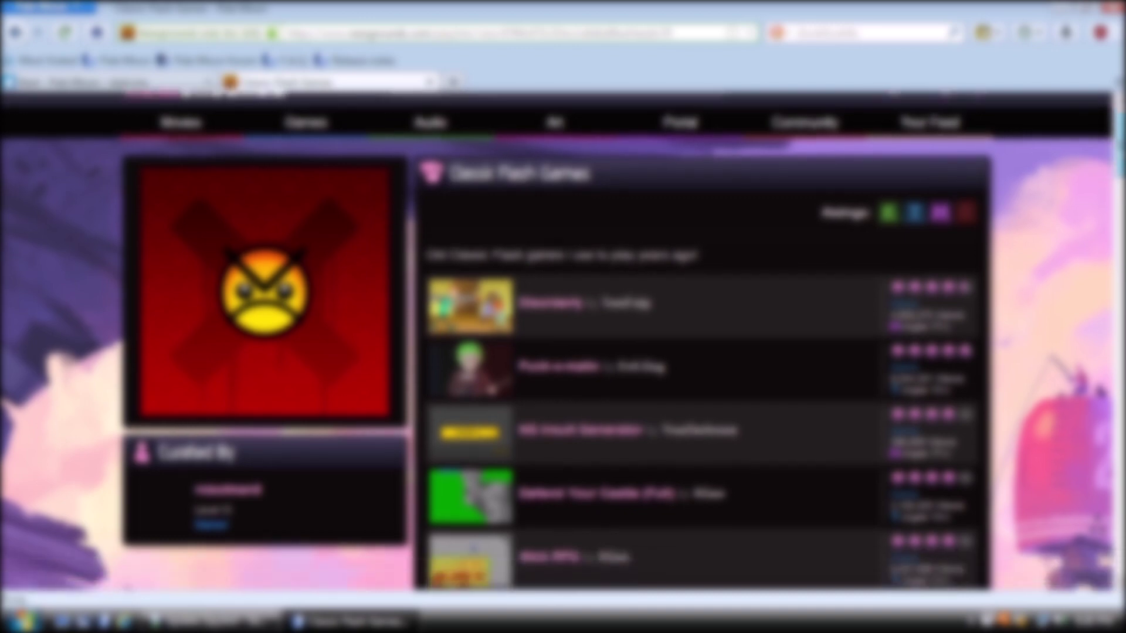
pyautogui.scroll(-3, 704, 340)
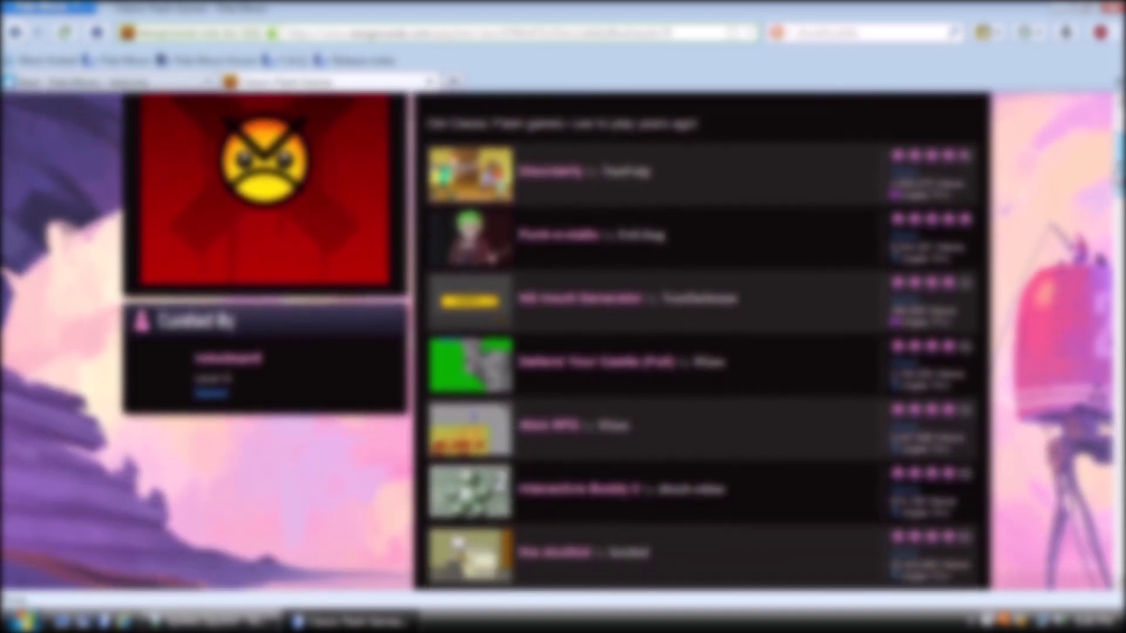
pyautogui.scroll(-5, 704, 341)
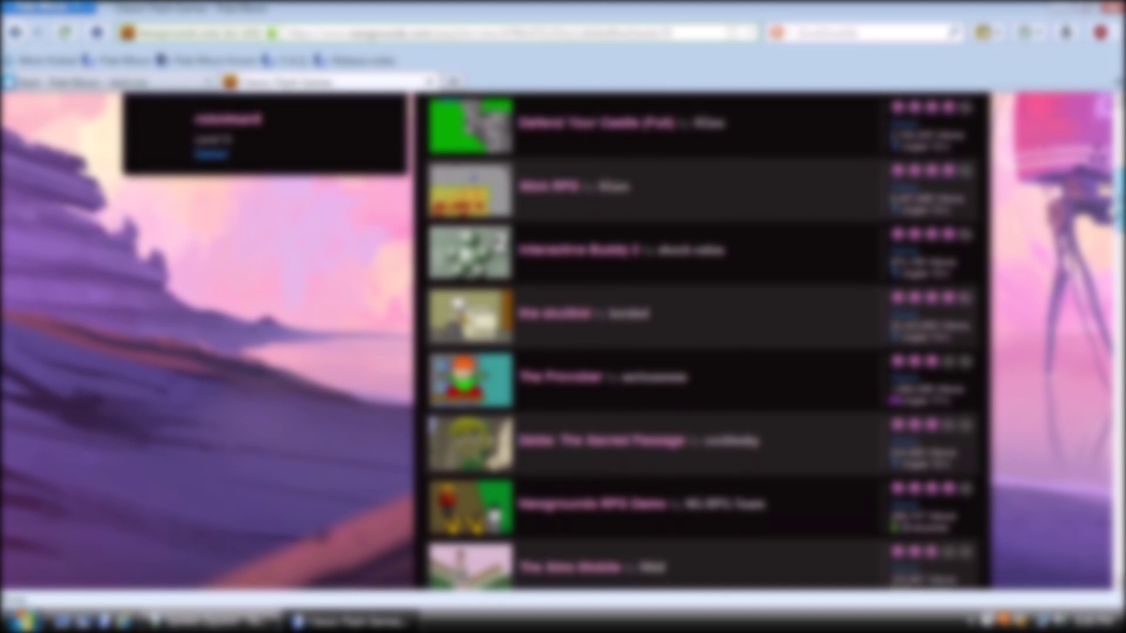
pyautogui.scroll(-5, 1100, 265)
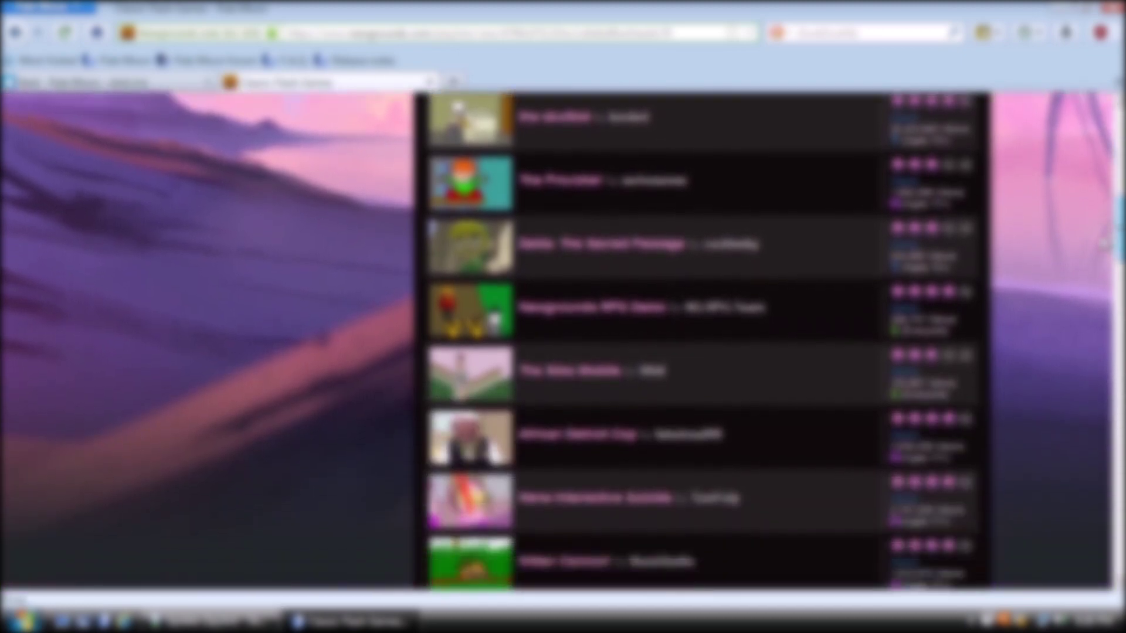
pyautogui.scroll(-5, 1100, 265)
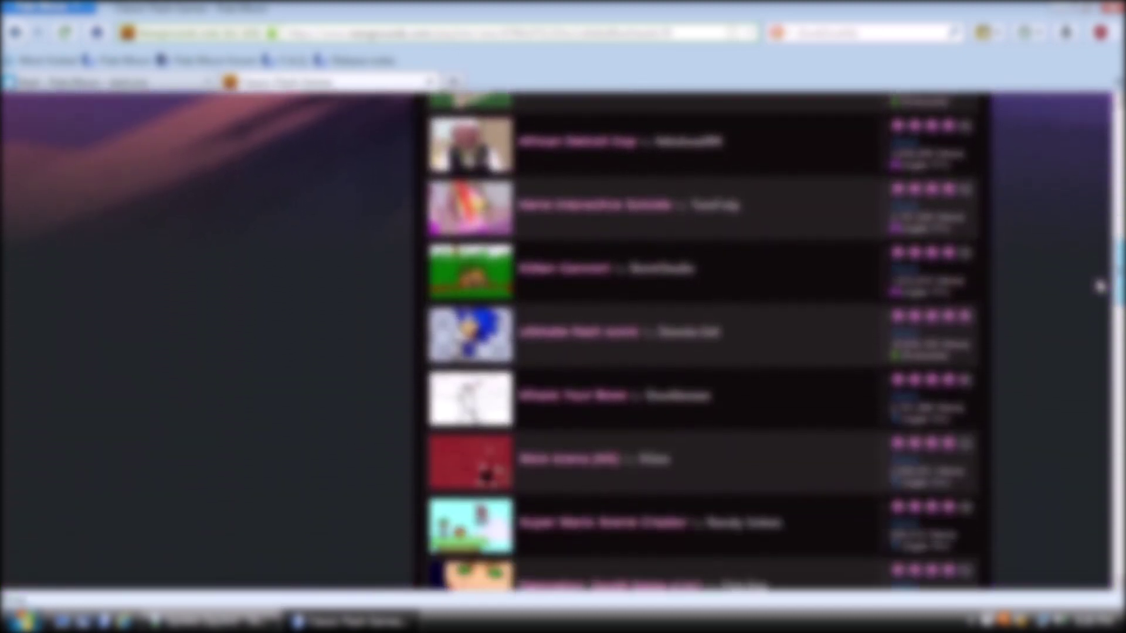
pyautogui.scroll(-5, 1100, 309)
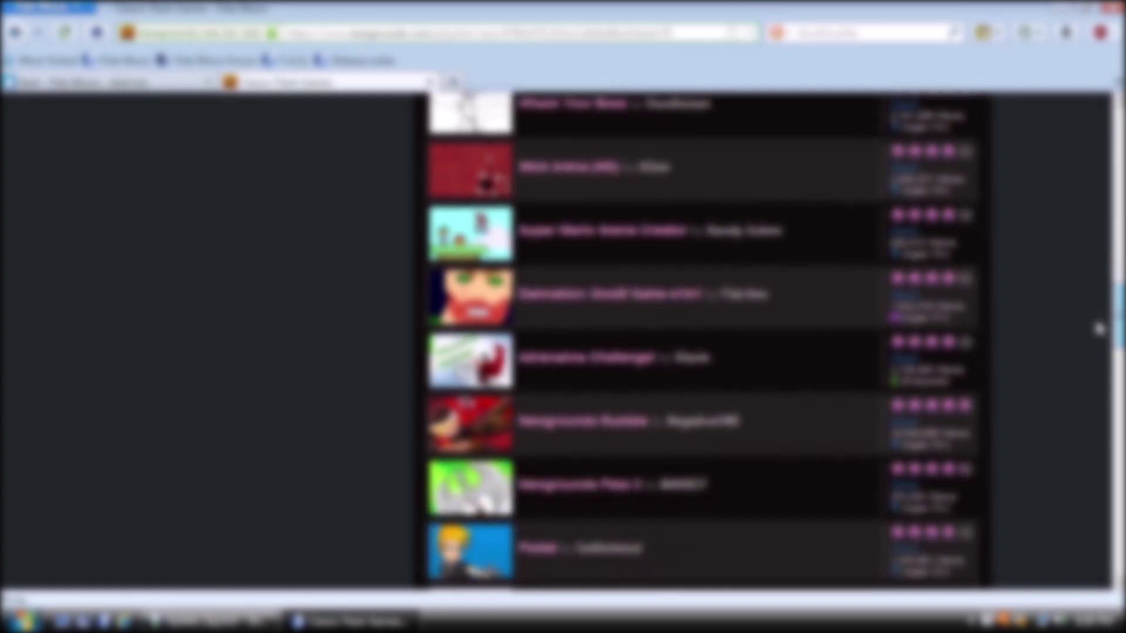
pyautogui.scroll(-7, 1098, 347)
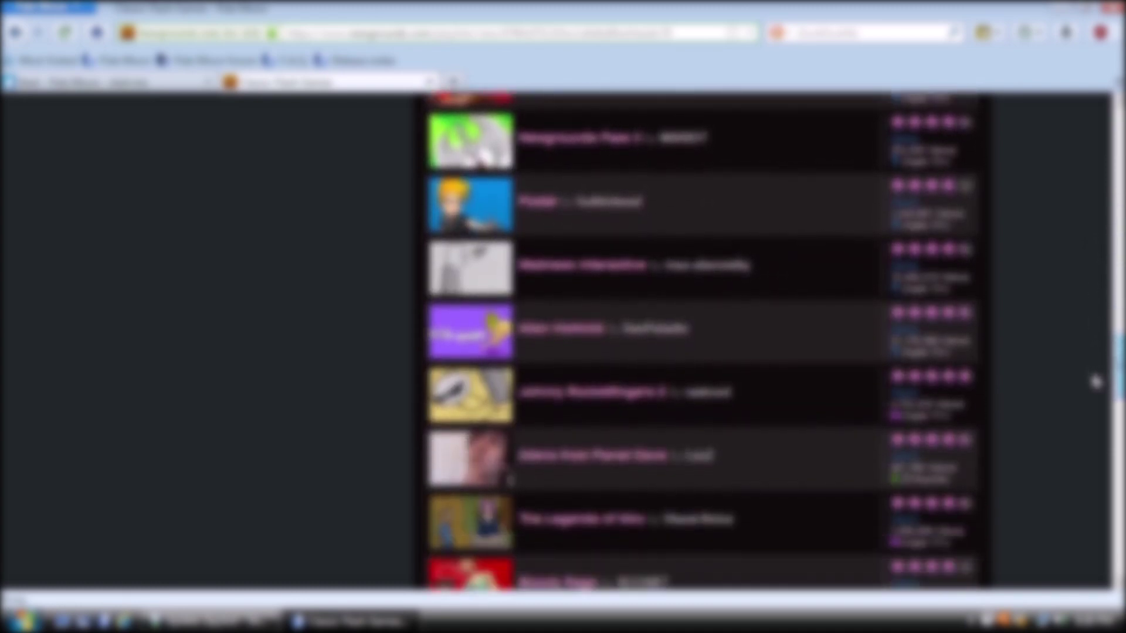
pyautogui.scroll(-3, 1095, 409)
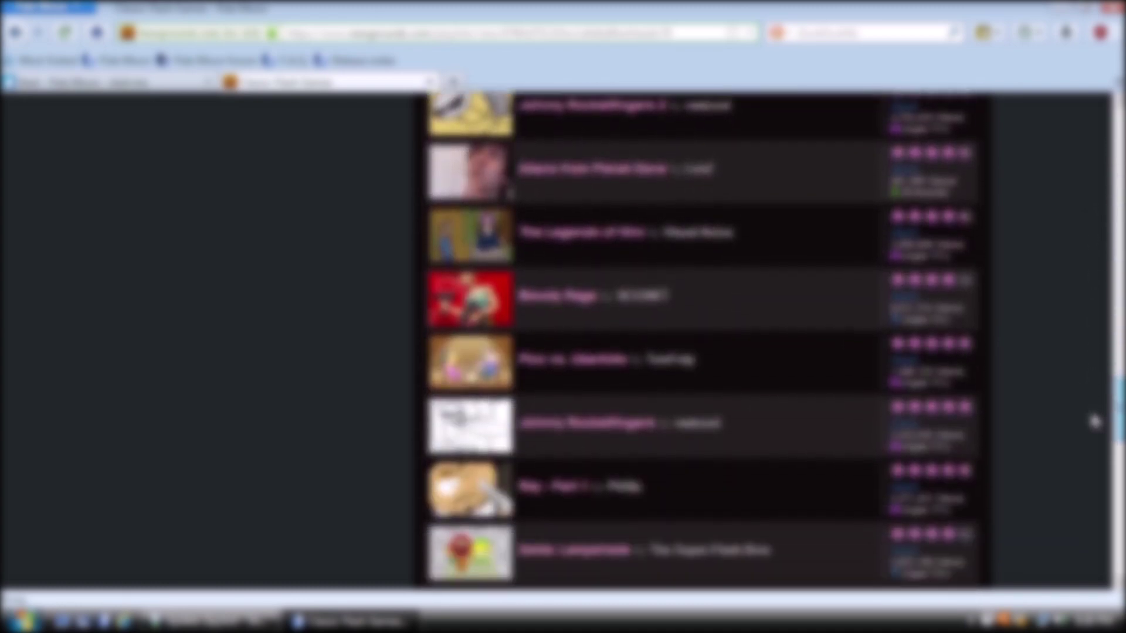
pyautogui.scroll(-8, 1094, 435)
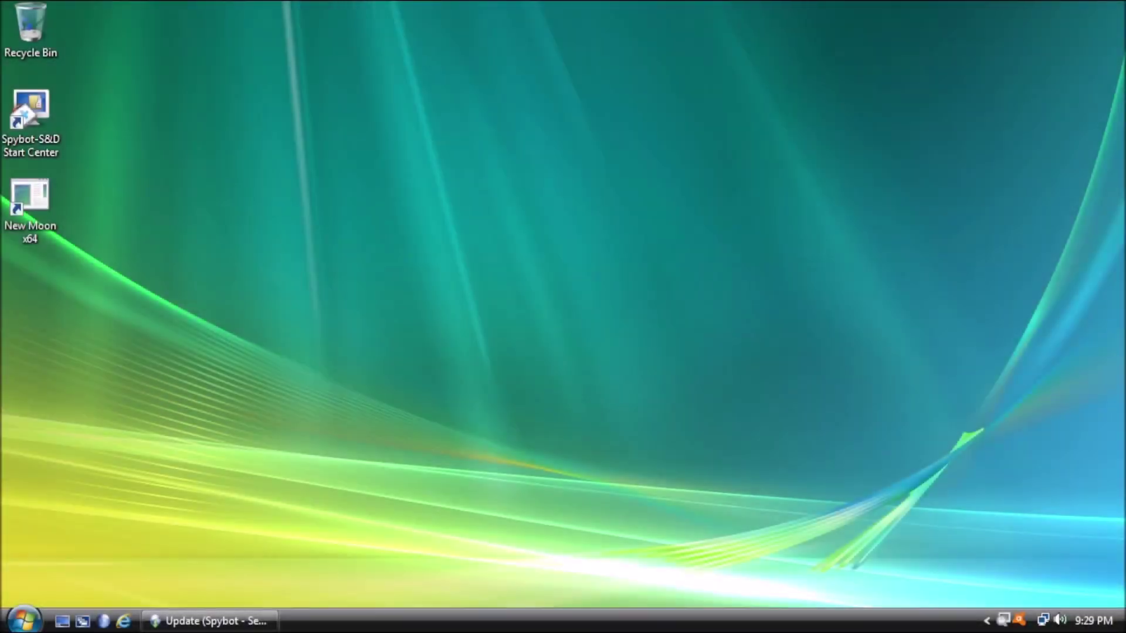
# - Turn off network discovery in the Network and Sharing Center and grant permission for the change
pyautogui.rightClick(1042, 623)
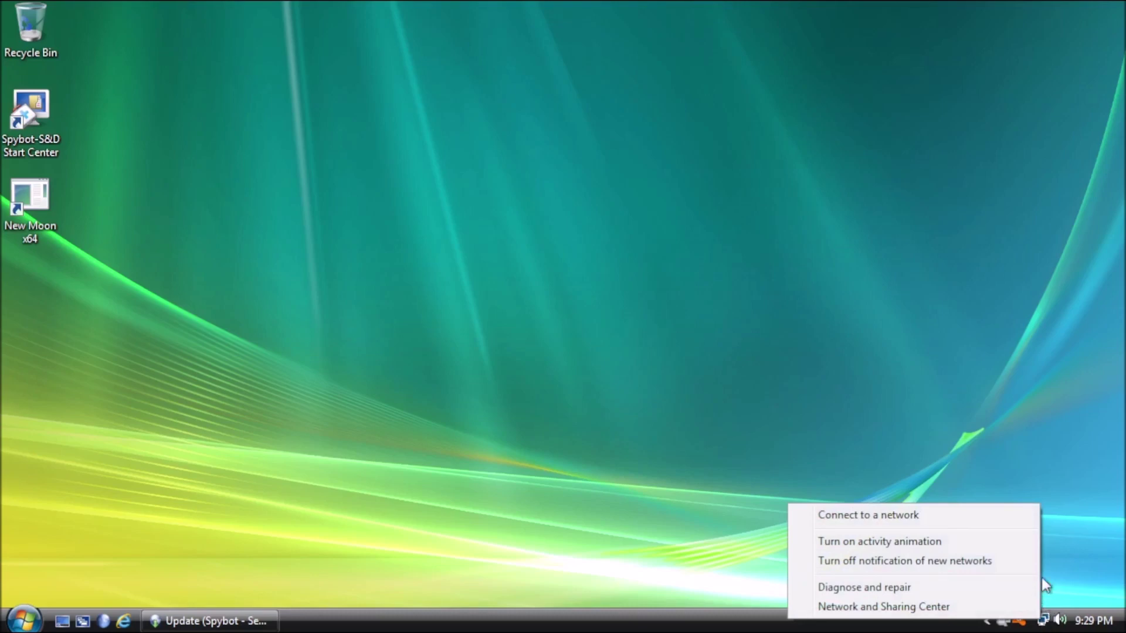
pyautogui.click(960, 607)
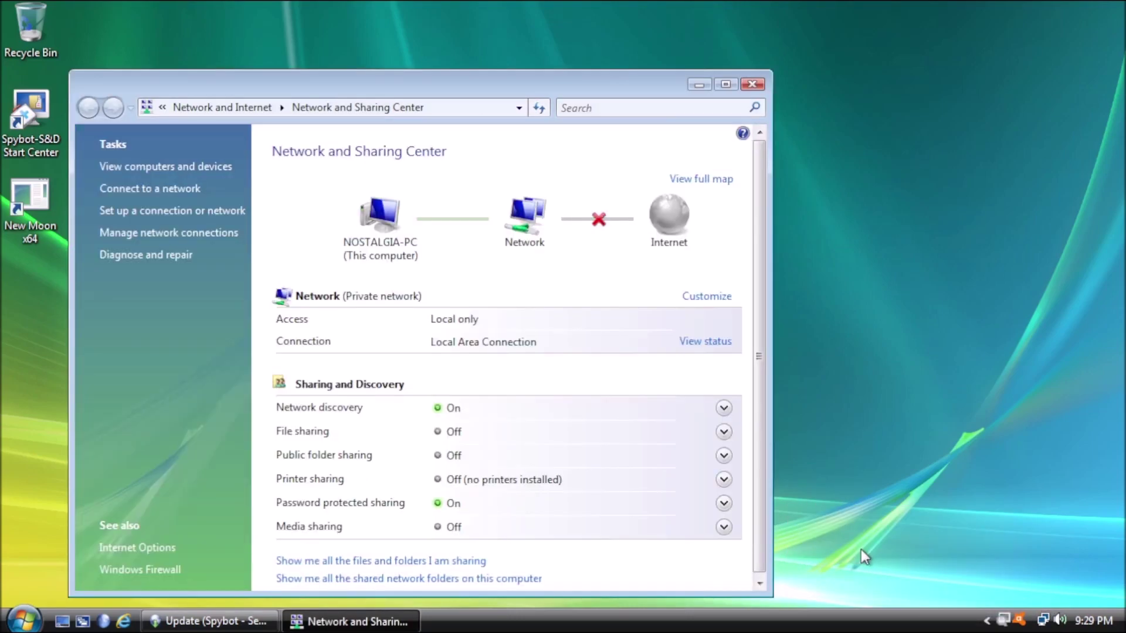
pyautogui.moveTo(435, 94); pyautogui.dragTo(707, 72)
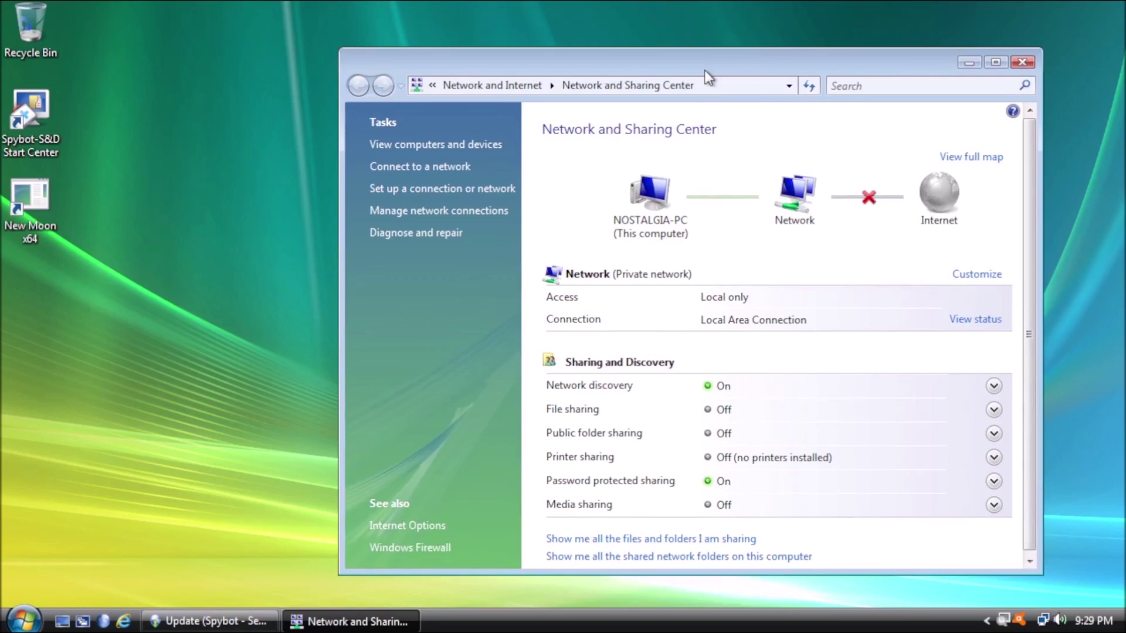
pyautogui.click(716, 392)
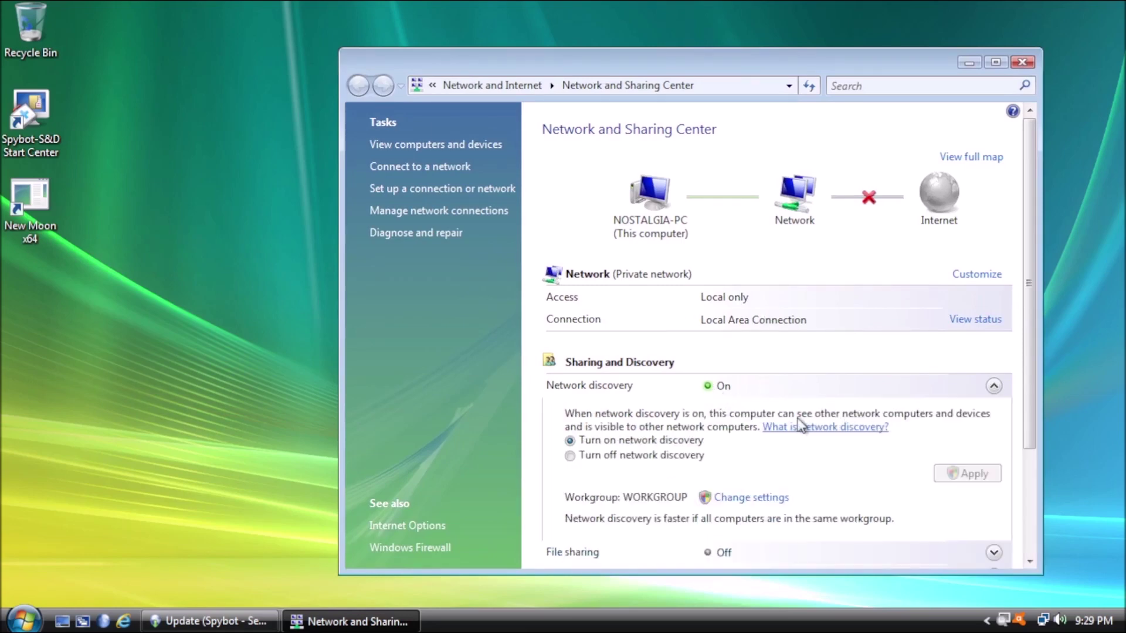
pyautogui.click(641, 457)
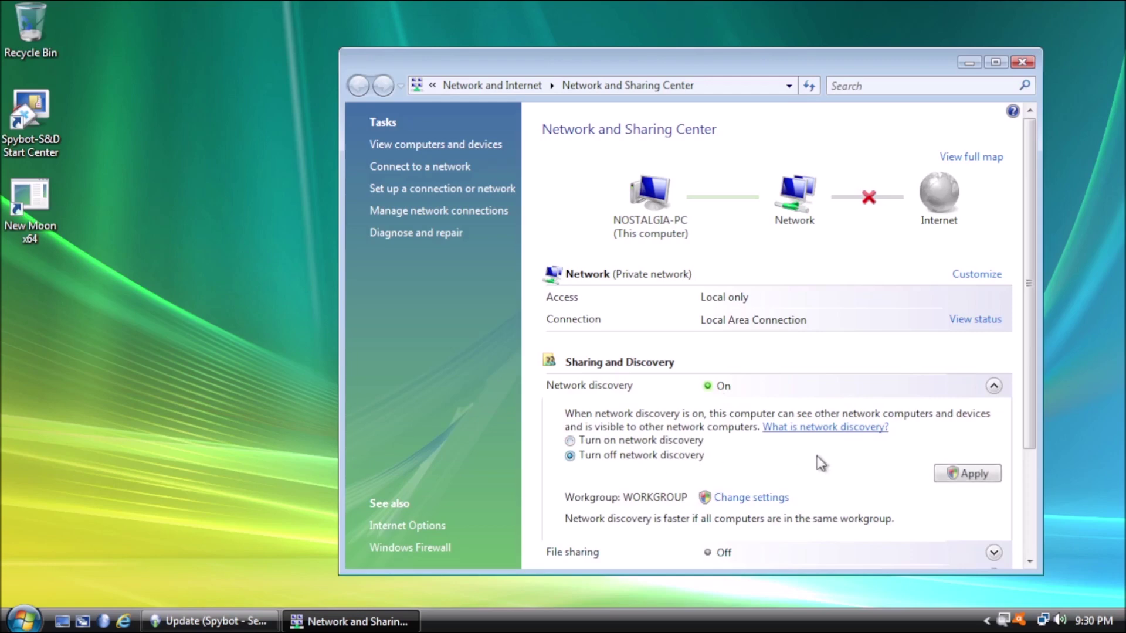
pyautogui.click(969, 475)
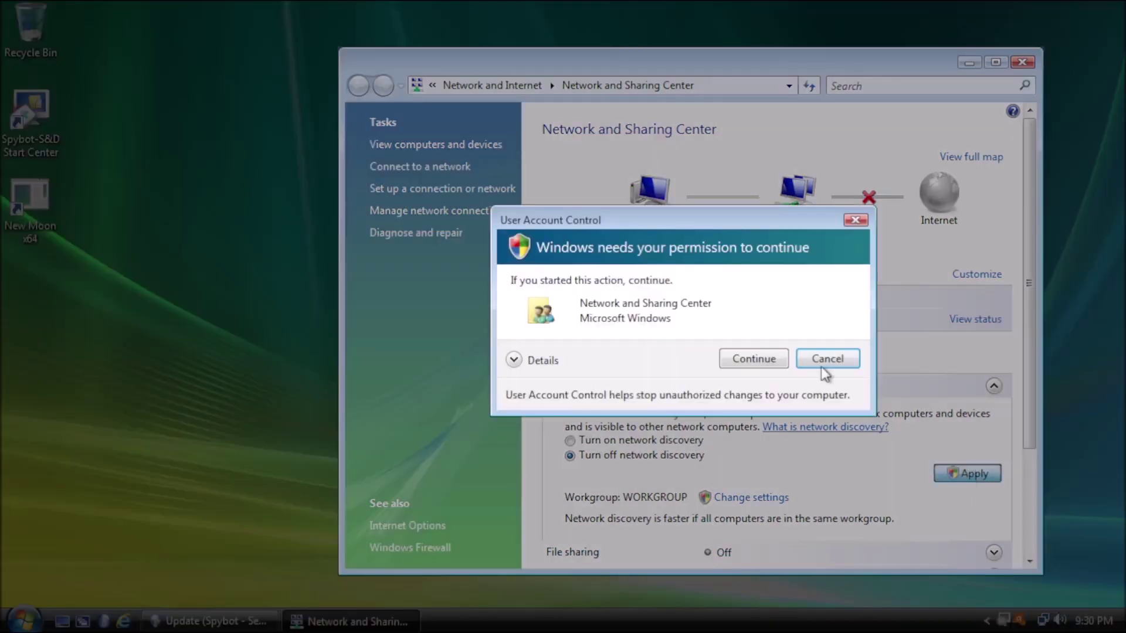
pyautogui.click(758, 359)
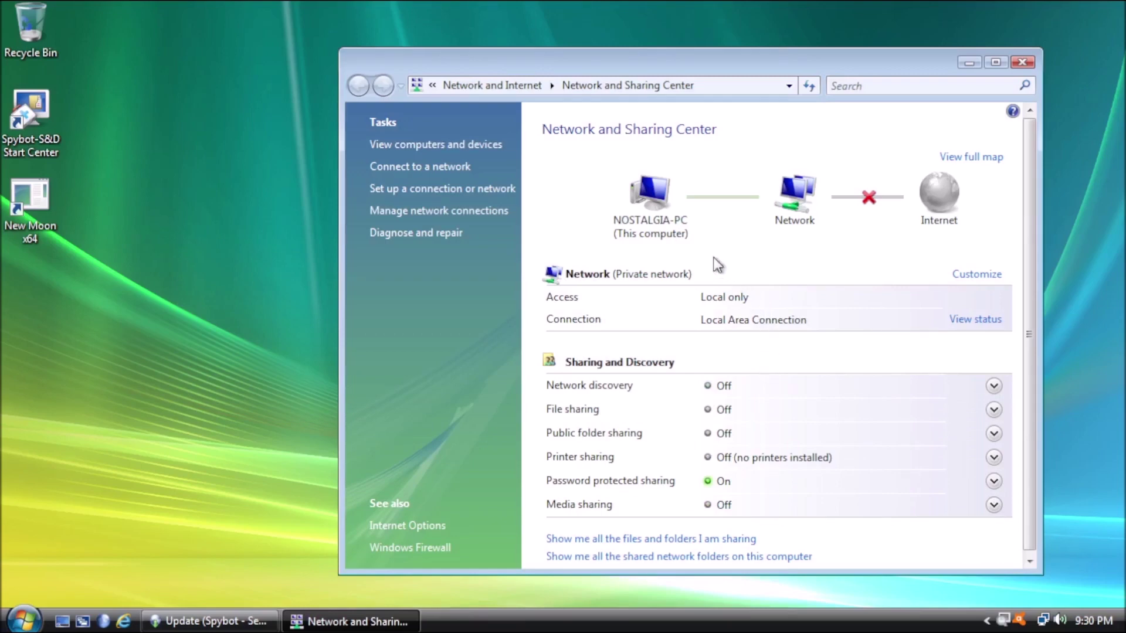
# - Disable the Local Area Connection in Network Connections and grant permission for the change
pyautogui.click(409, 212)
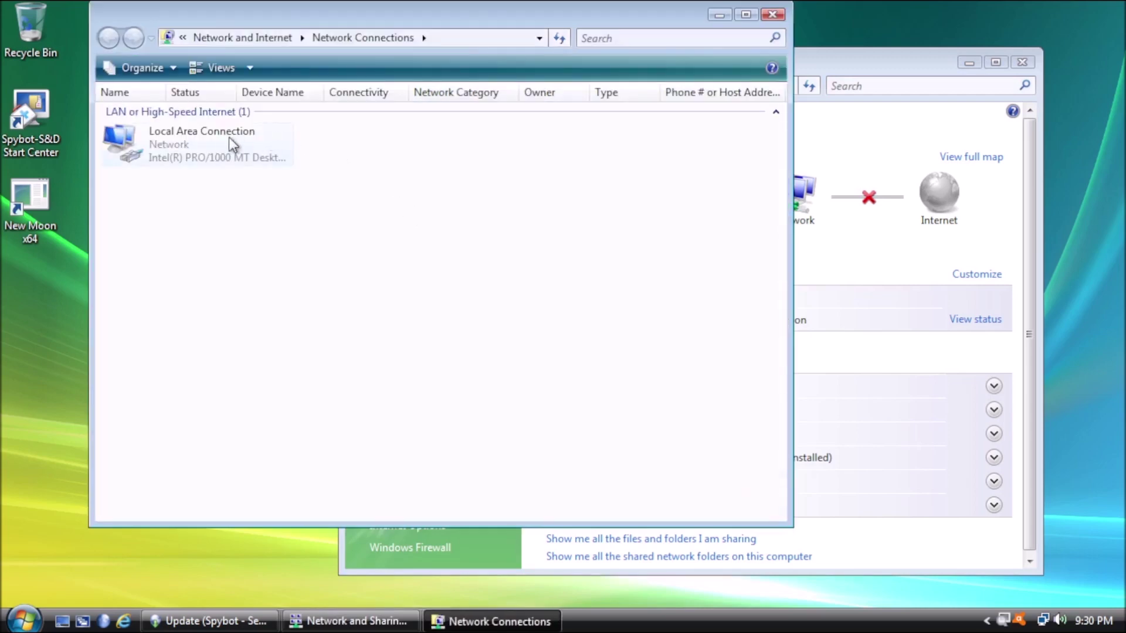
pyautogui.rightClick(162, 158)
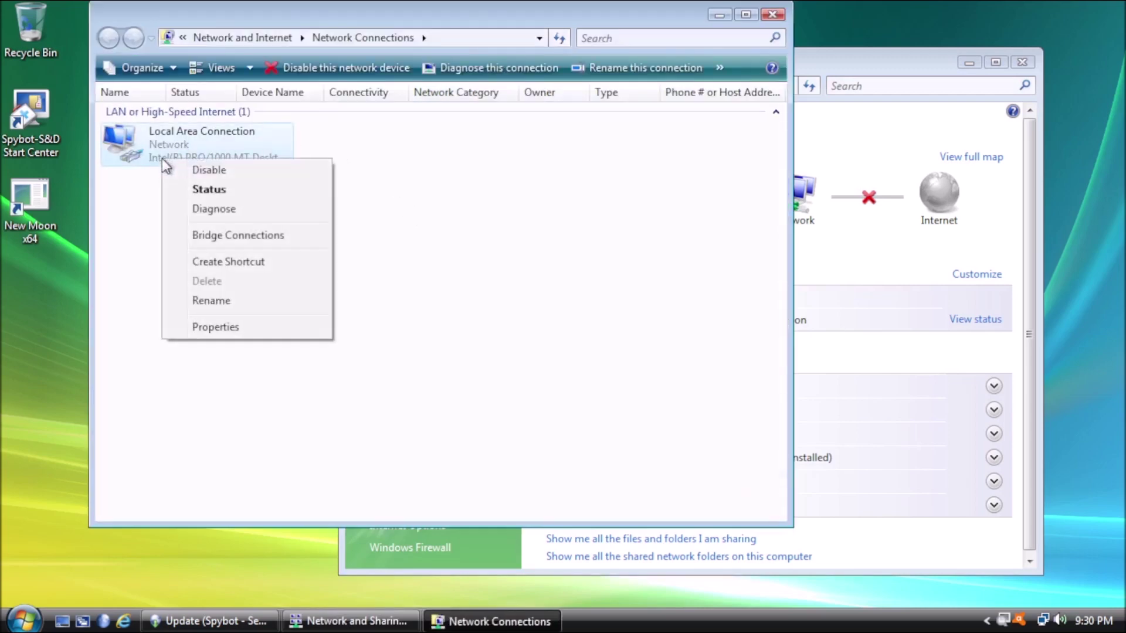
pyautogui.click(221, 170)
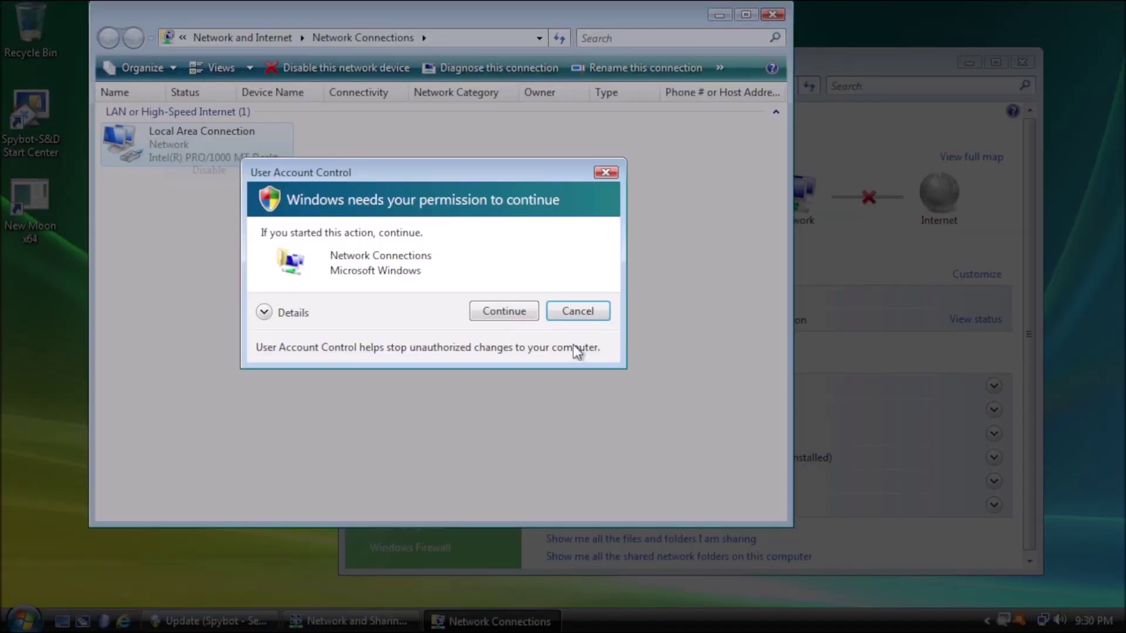
pyautogui.click(520, 314)
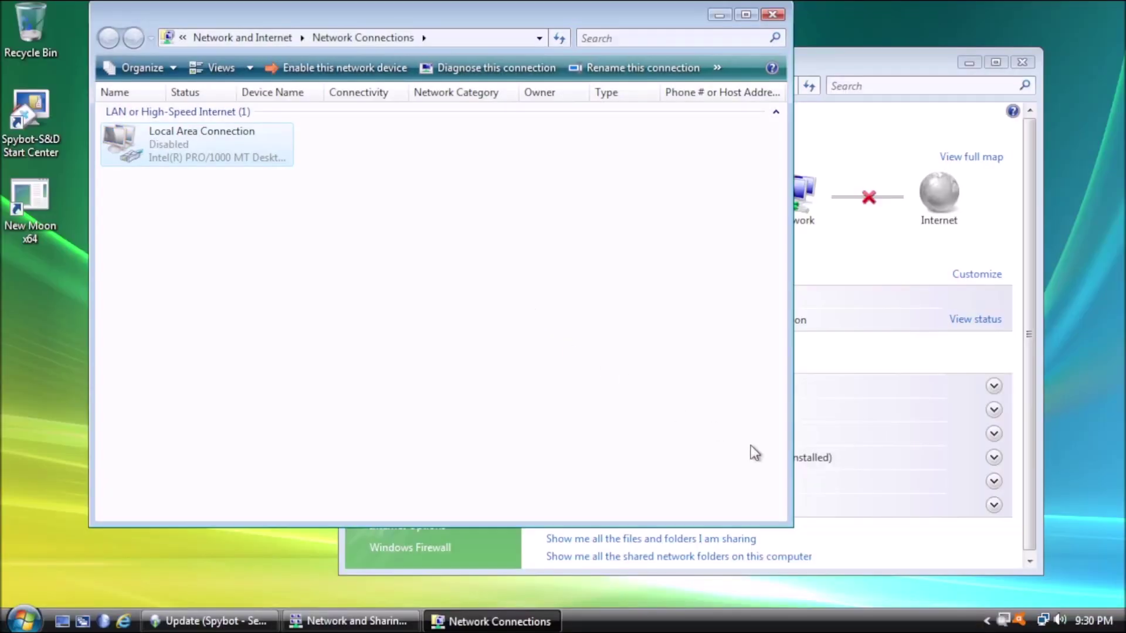
# - Enable the Local Area Connection again and grant permission for the change
pyautogui.rightClick(174, 155)
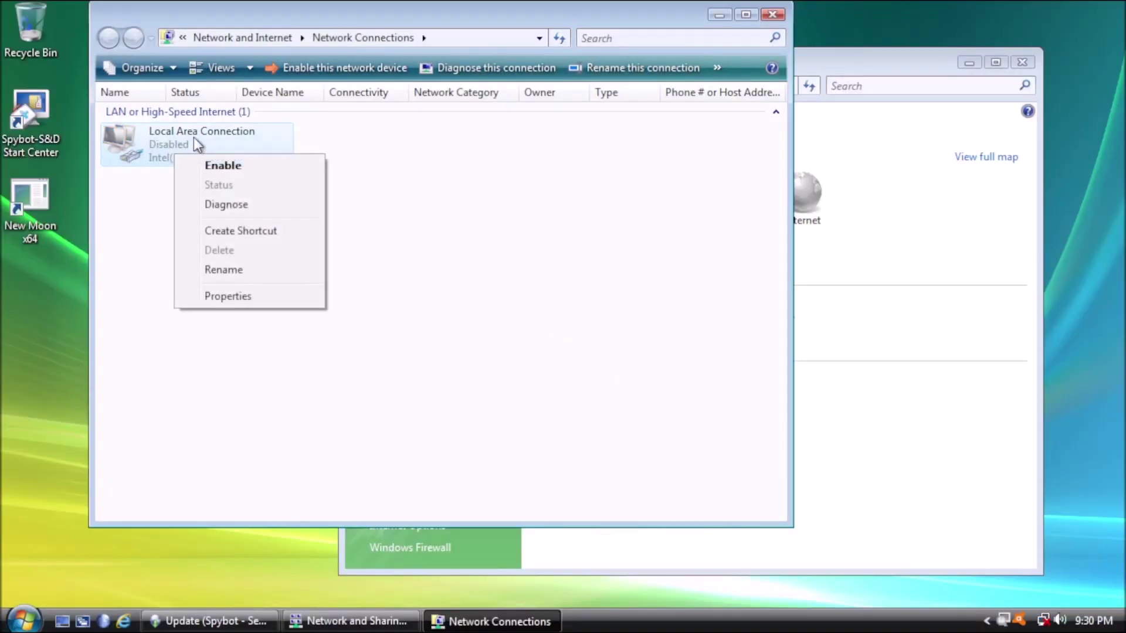
pyautogui.click(235, 167)
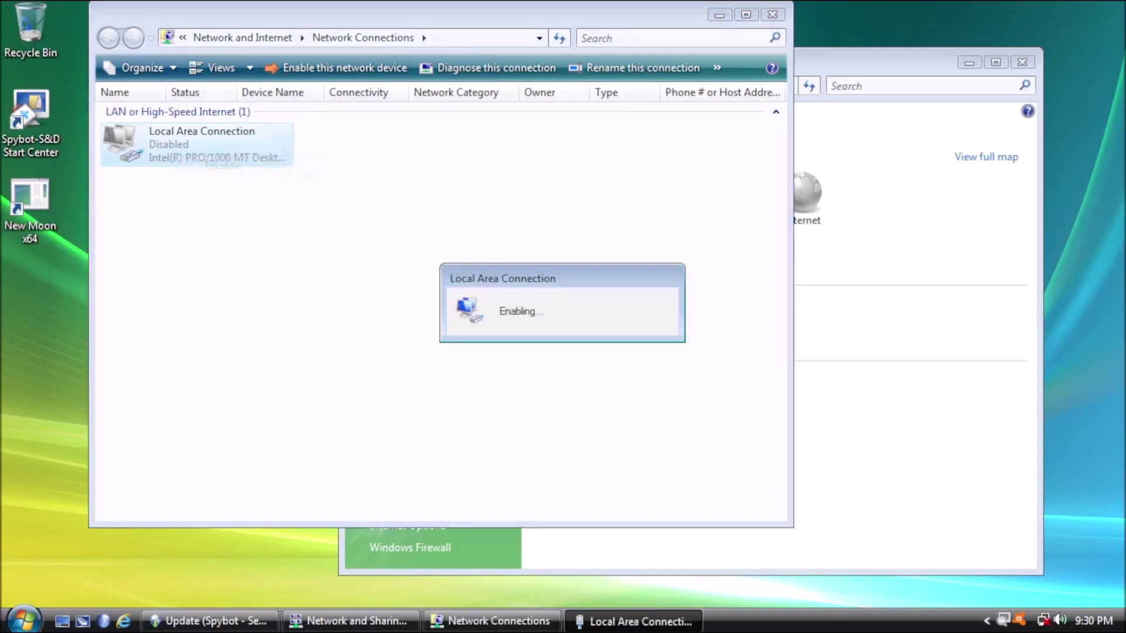
pyautogui.click(623, 332)
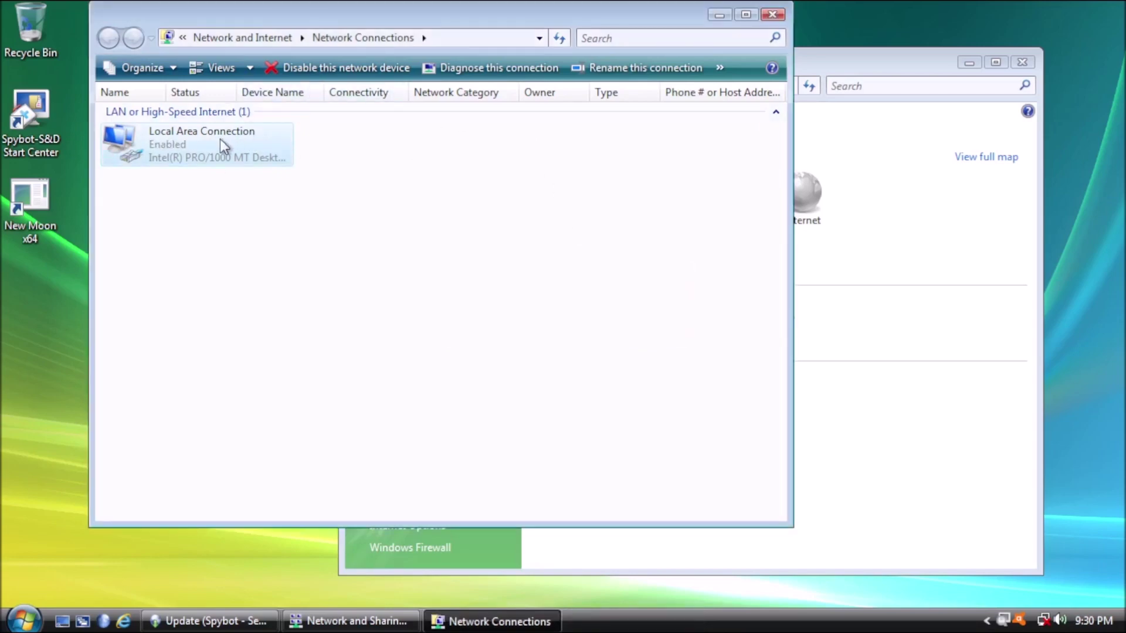
# - Open the Internet Protocol Version 4 (TCP/IPv4) properties of the Local Area Connection, granting permission for access
pyautogui.rightClick(189, 155)
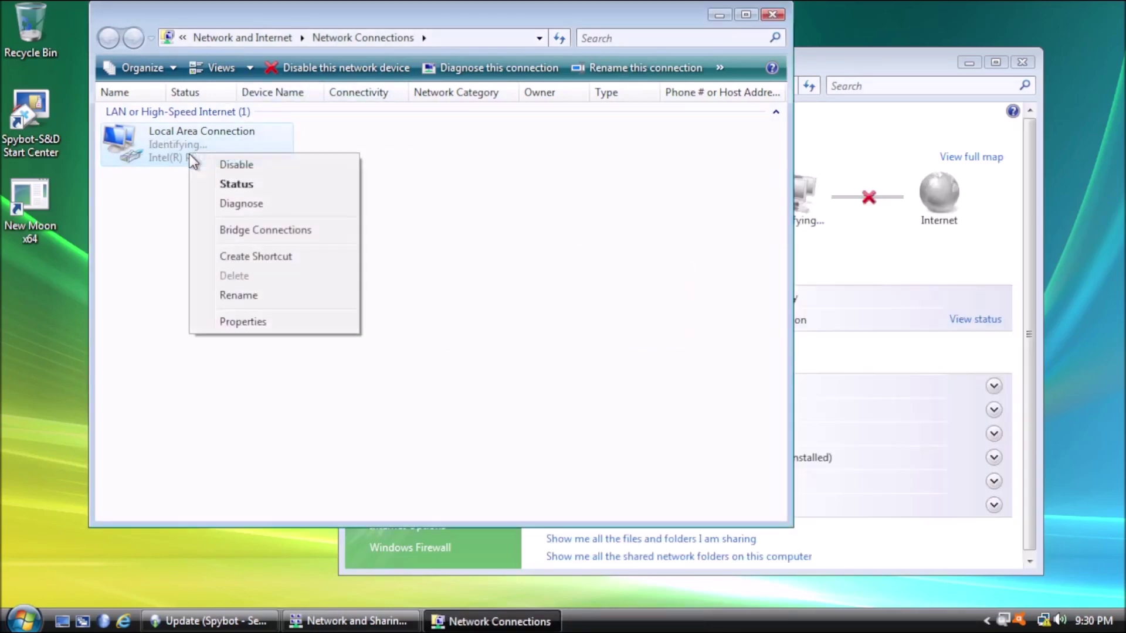
pyautogui.click(277, 315)
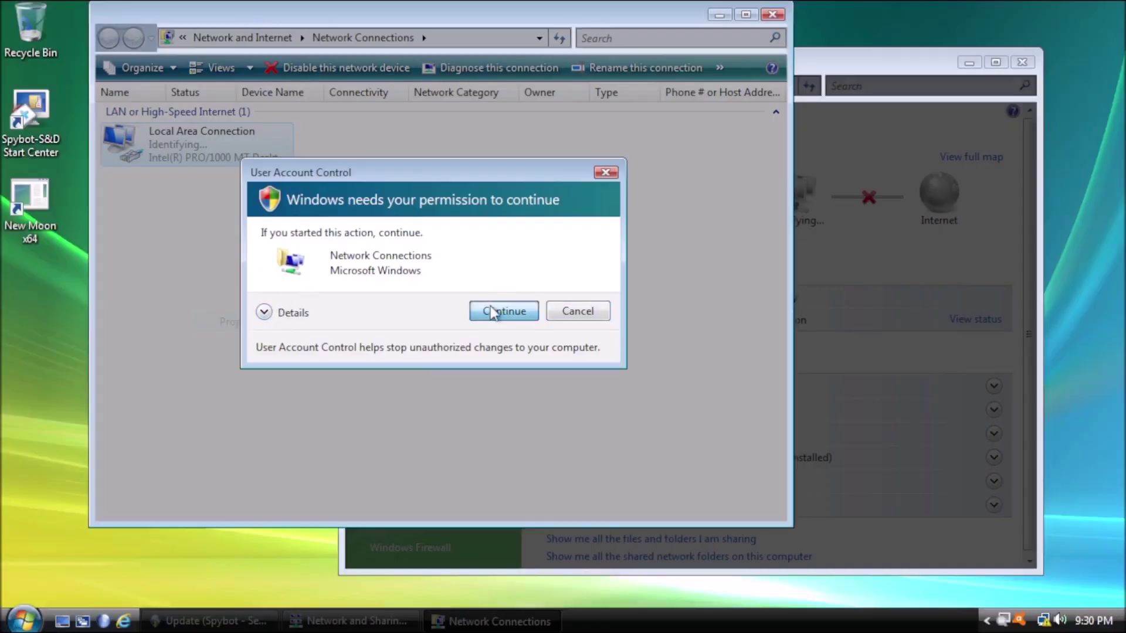
pyautogui.click(496, 311)
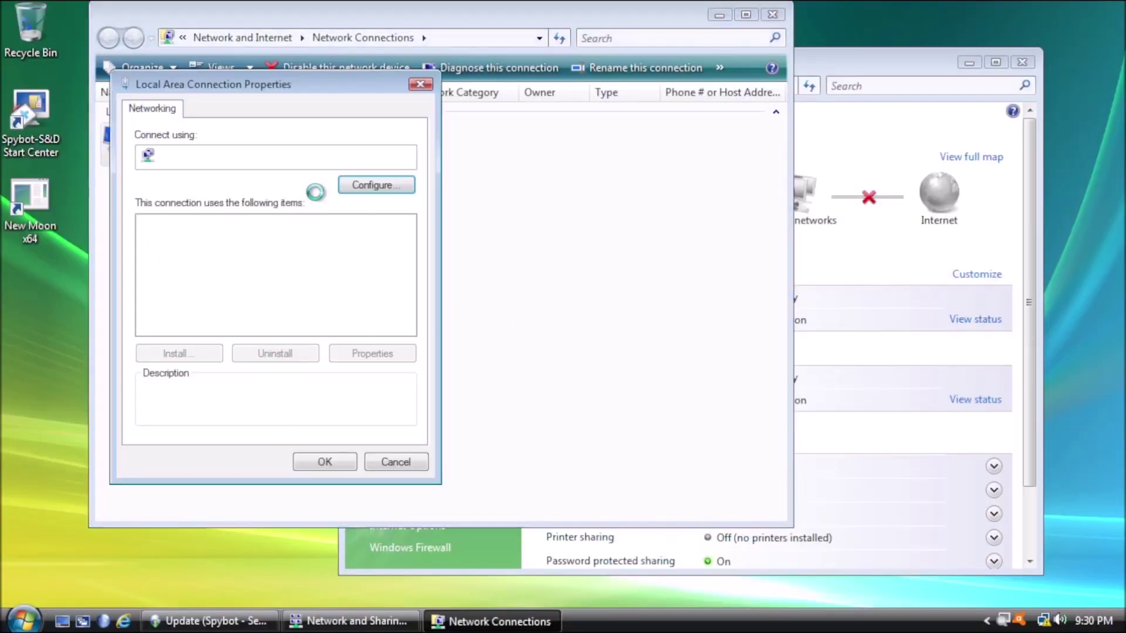
pyautogui.moveTo(254, 83); pyautogui.dragTo(355, 100)
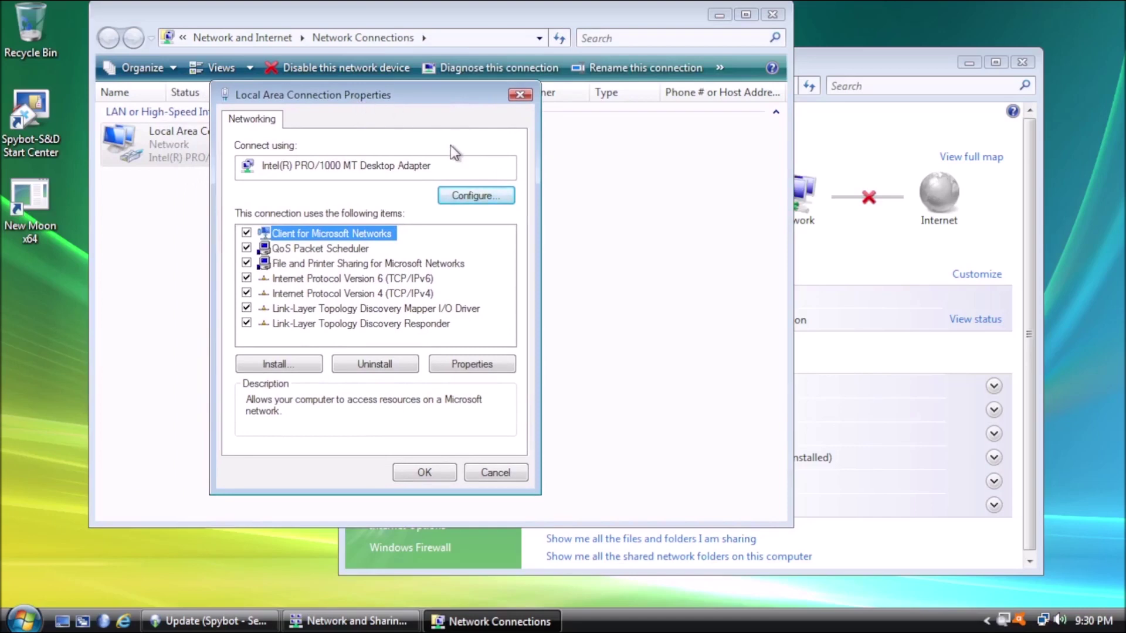
pyautogui.click(400, 293)
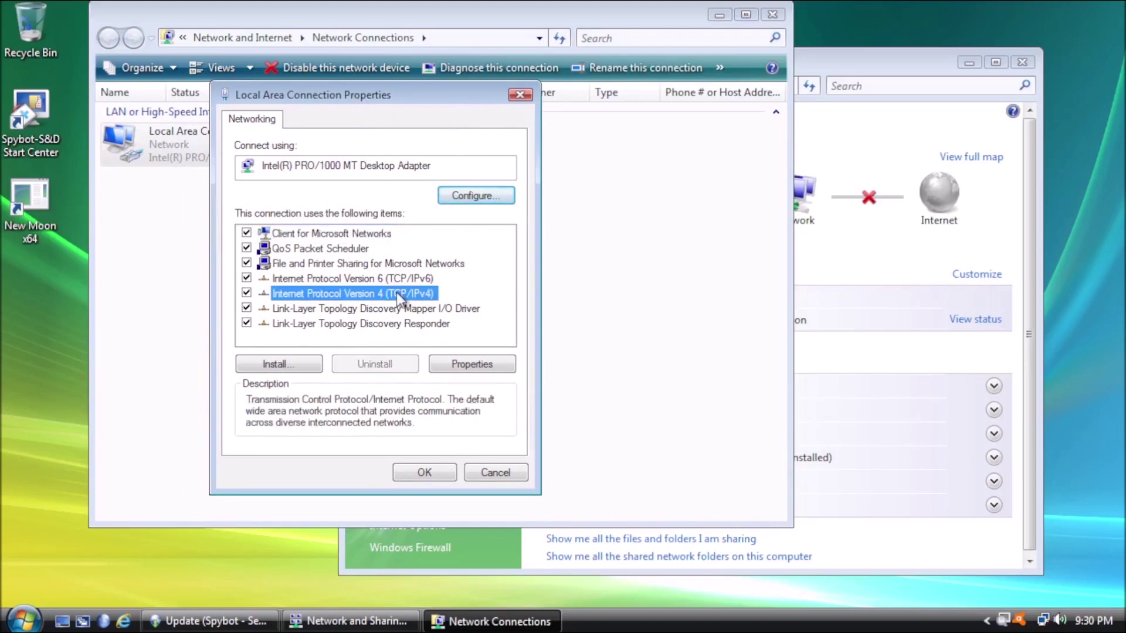
pyautogui.click(473, 365)
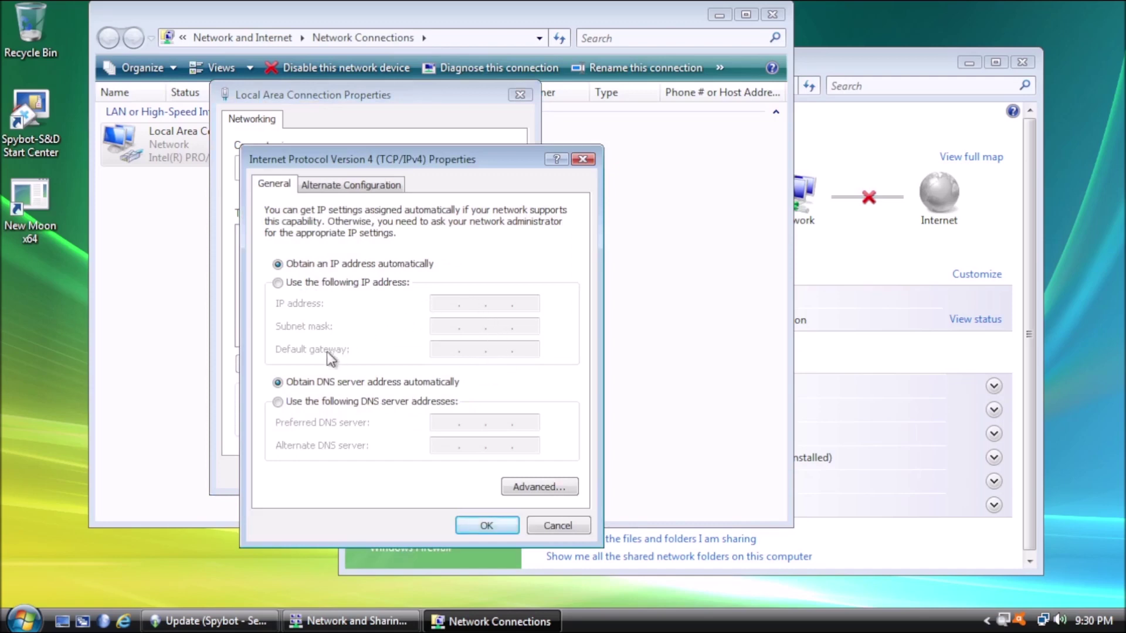
# - Use a manually specified DNS server for IPv4 and set the preferred DNS server to 1.1.1.1
pyautogui.click(279, 403)
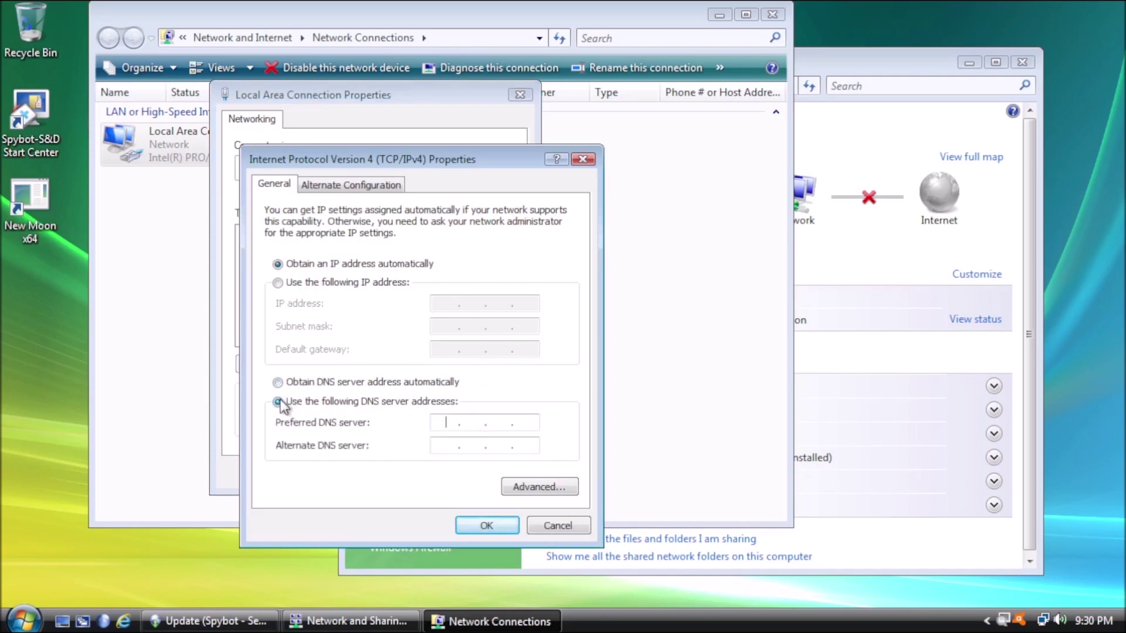
pyautogui.click(452, 423)
pyautogui.write('1.1.1')
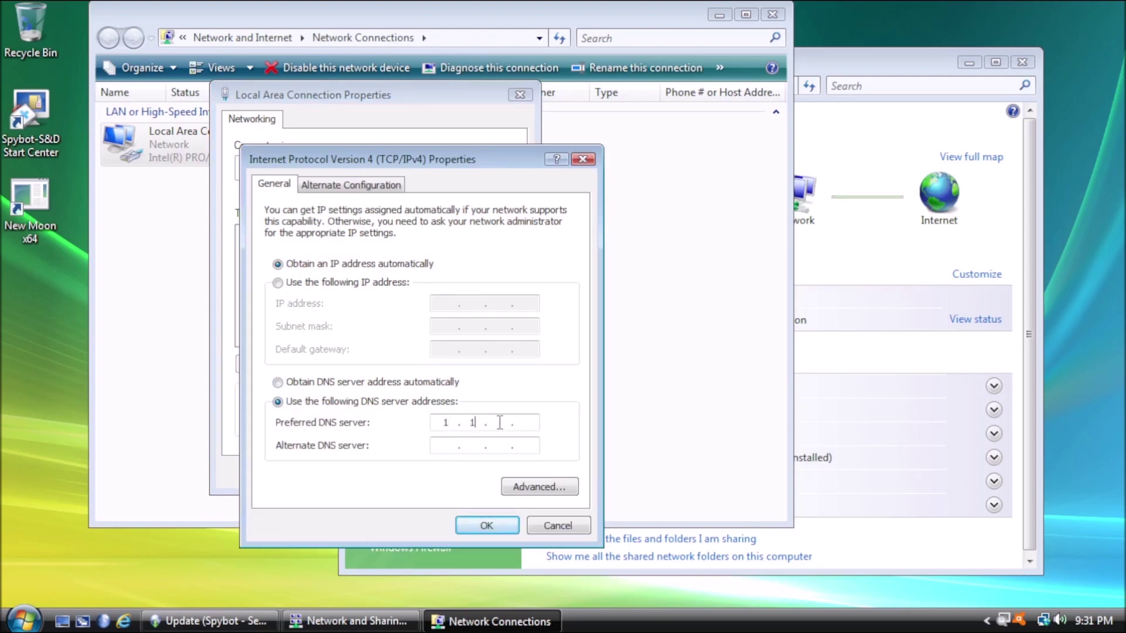
pyautogui.write('.1')
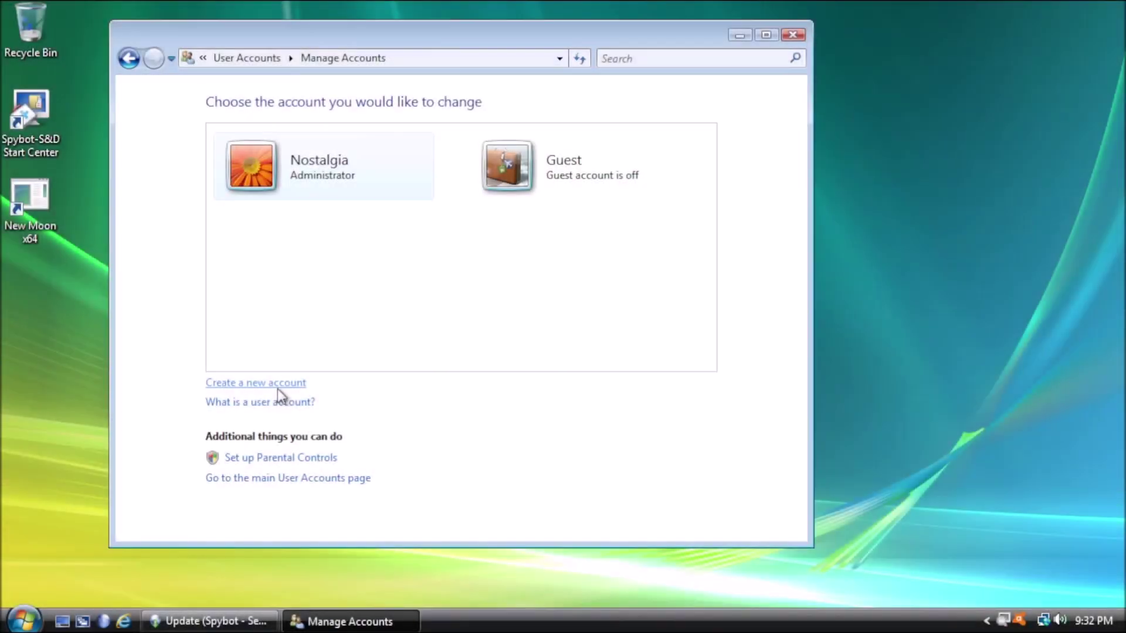
# - Create a new standard user account named Owner
pyautogui.click(280, 387)
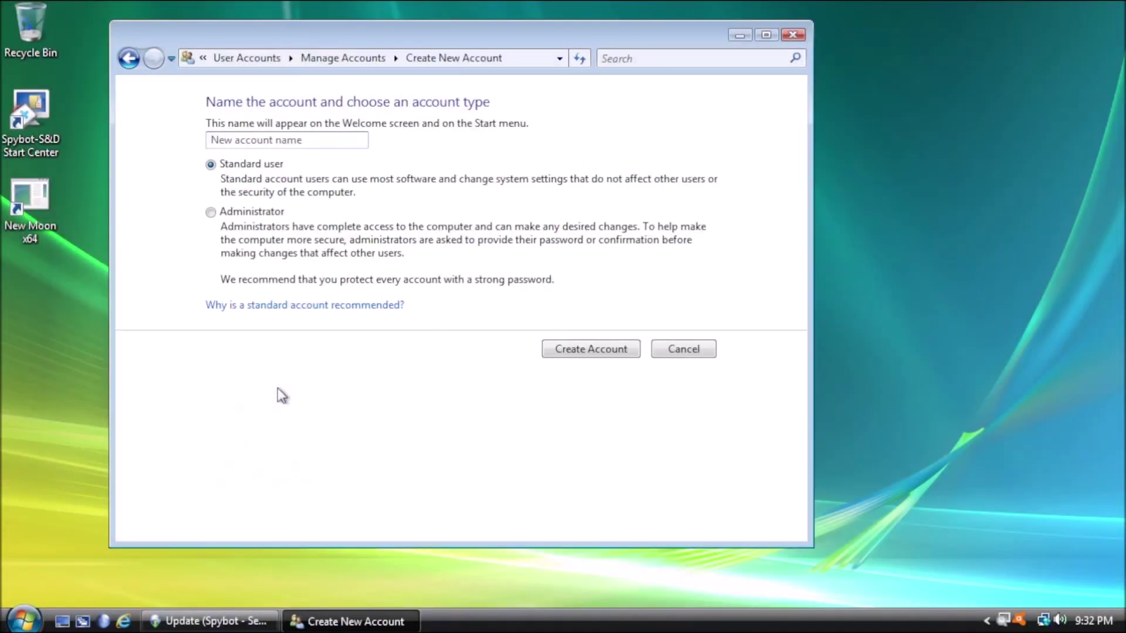
pyautogui.write('Owner')
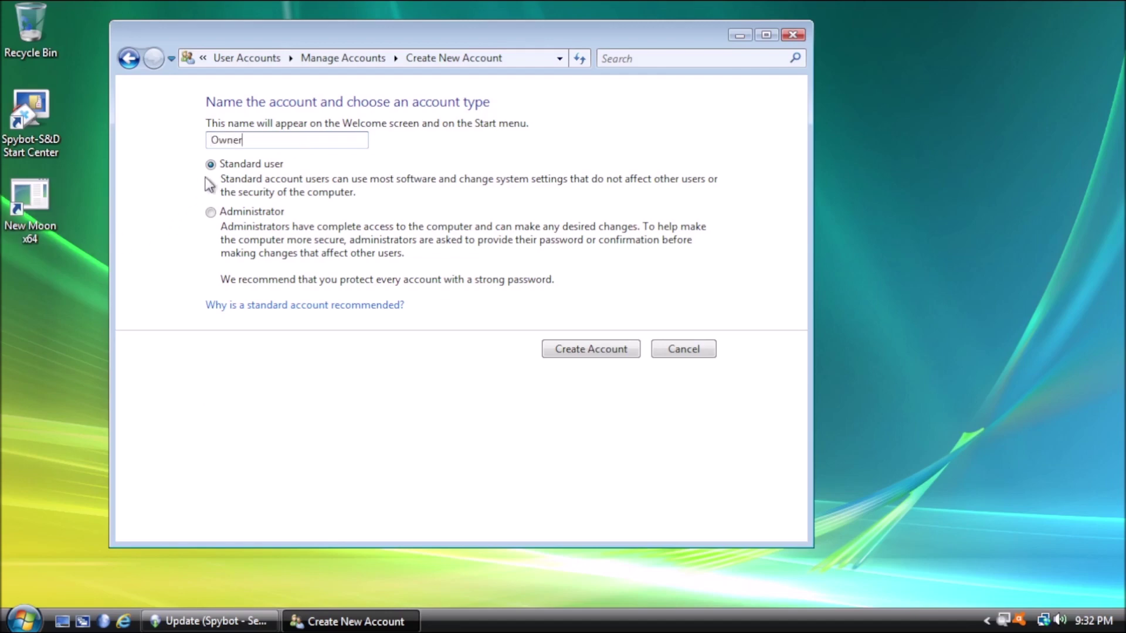
pyautogui.click(613, 356)
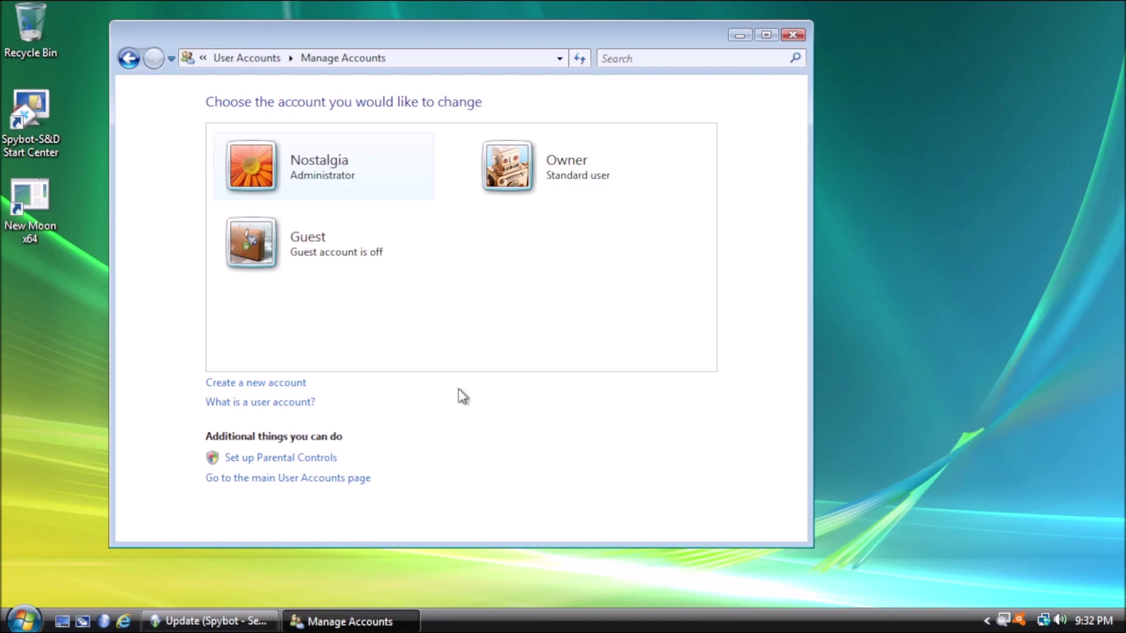
# - Open the setting that turns User Account Control on or off from the main User Accounts page and grant permission
pyautogui.click(315, 485)
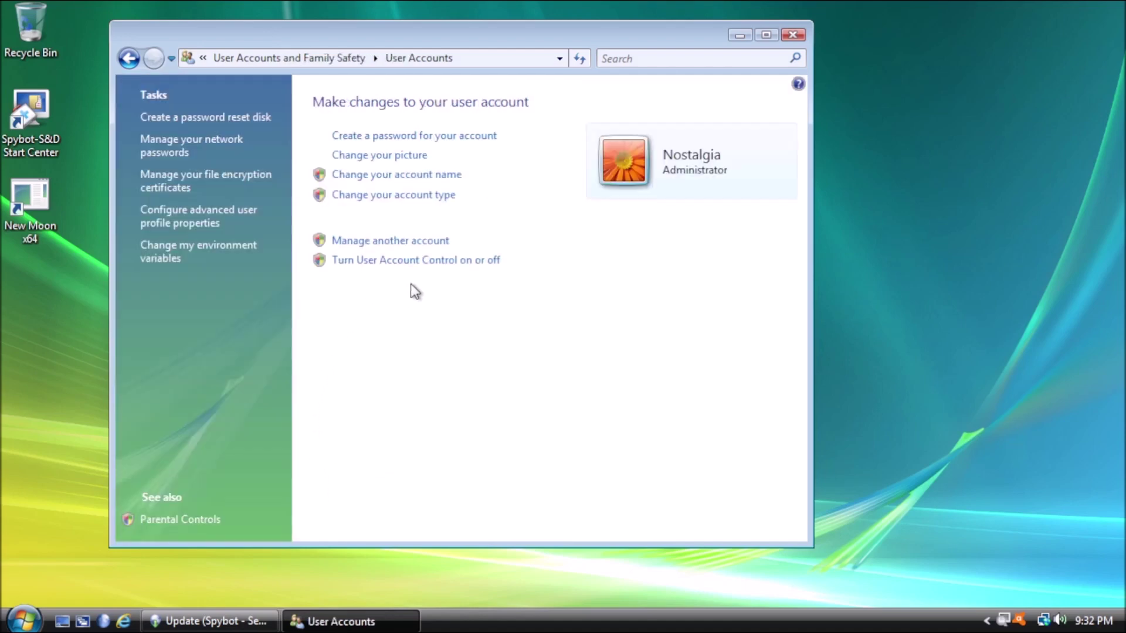
pyautogui.click(478, 262)
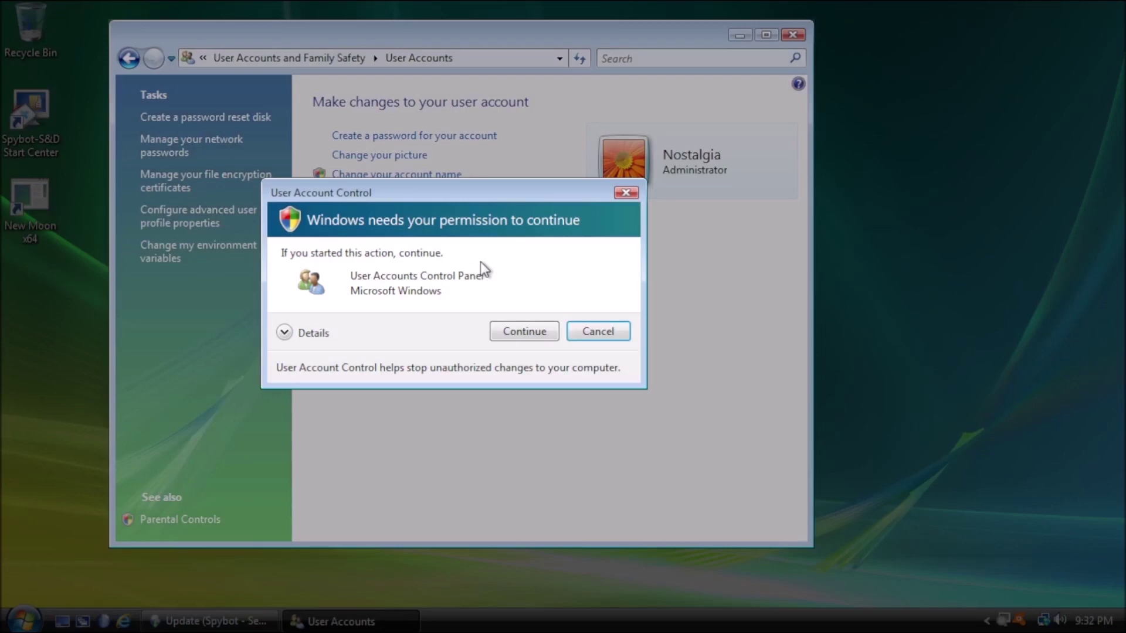
pyautogui.click(518, 338)
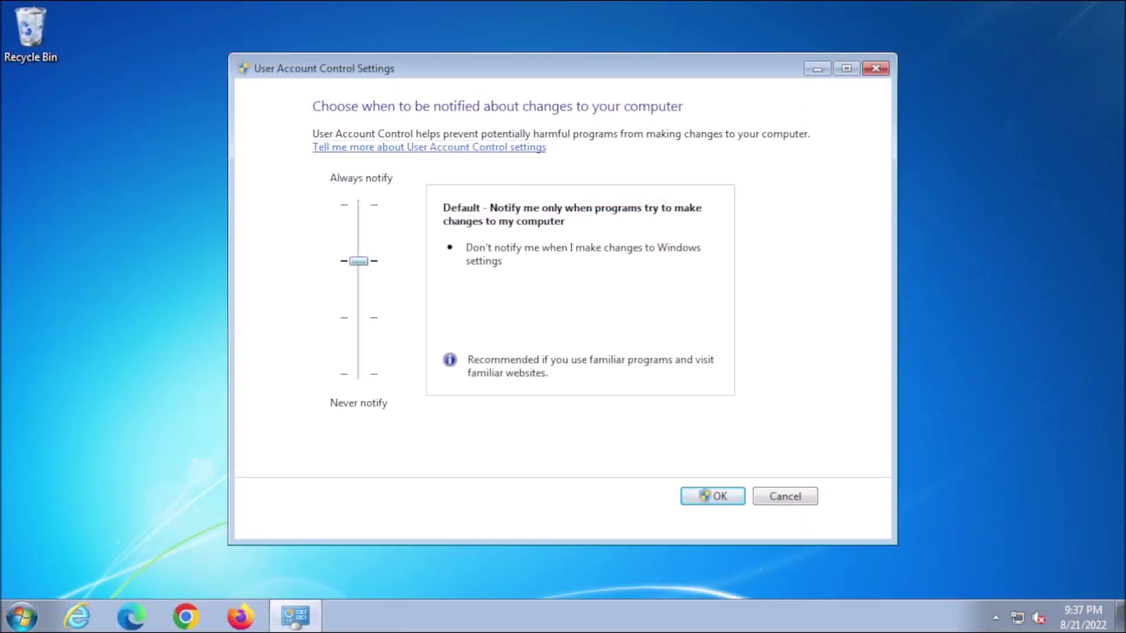
# - Raise the User Account Control notification level to Always notify on the Windows 7 computer
pyautogui.moveTo(358, 259); pyautogui.dragTo(359, 229)
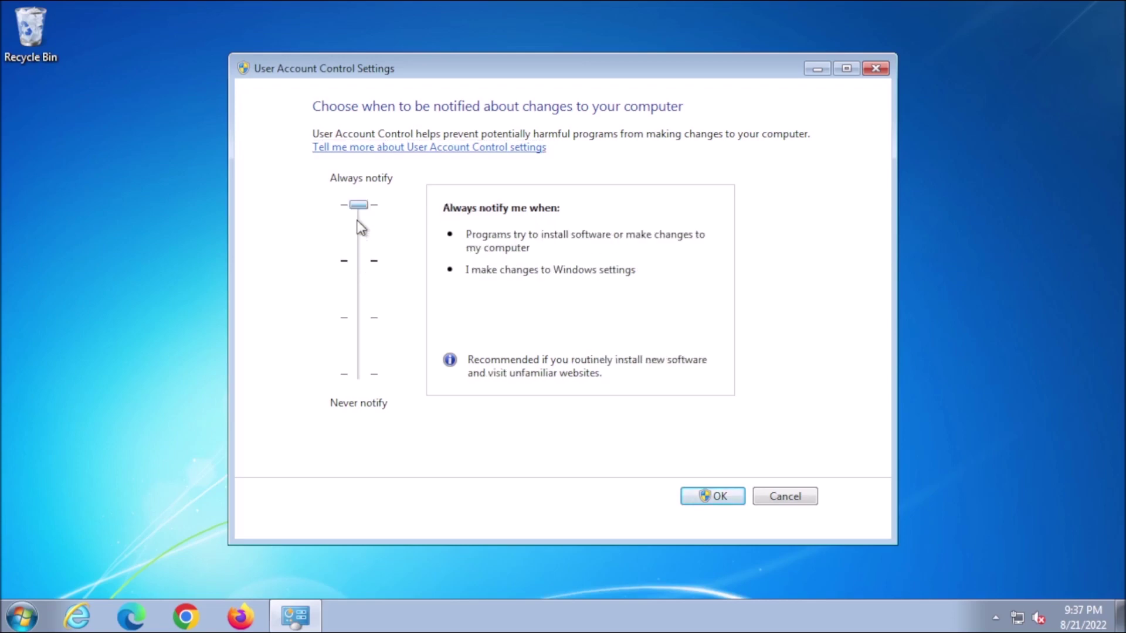
pyautogui.moveTo(361, 228); pyautogui.dragTo(360, 244)
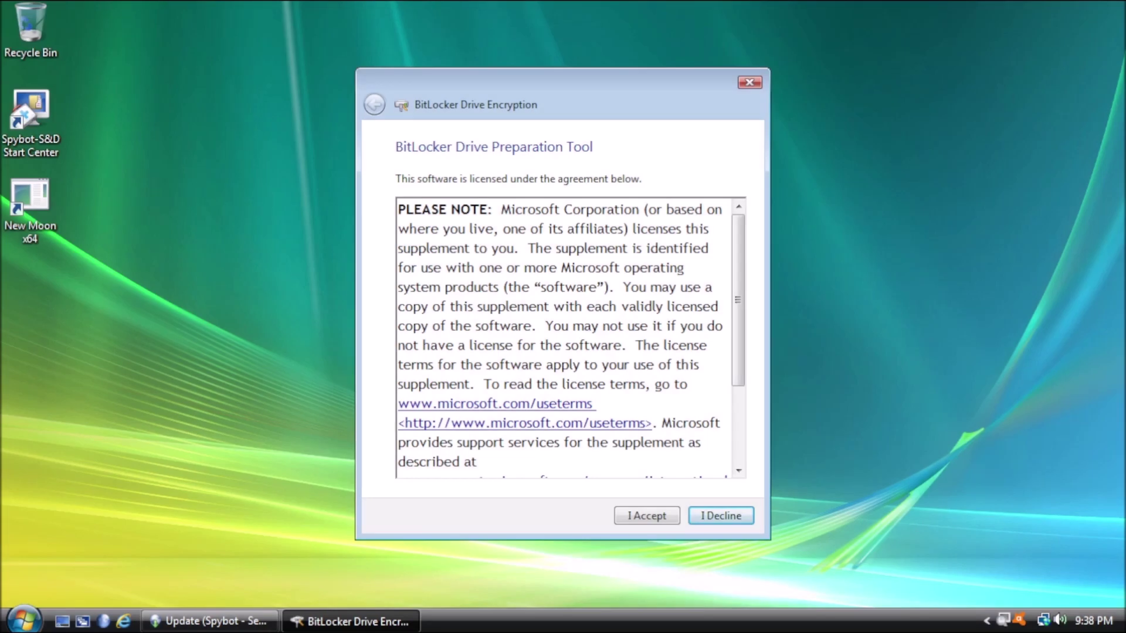
# - Accept the BitLocker Drive Preparation Tool license and continue with preparing the drive for BitLocker
pyautogui.moveTo(738, 295); pyautogui.dragTo(759, 452)
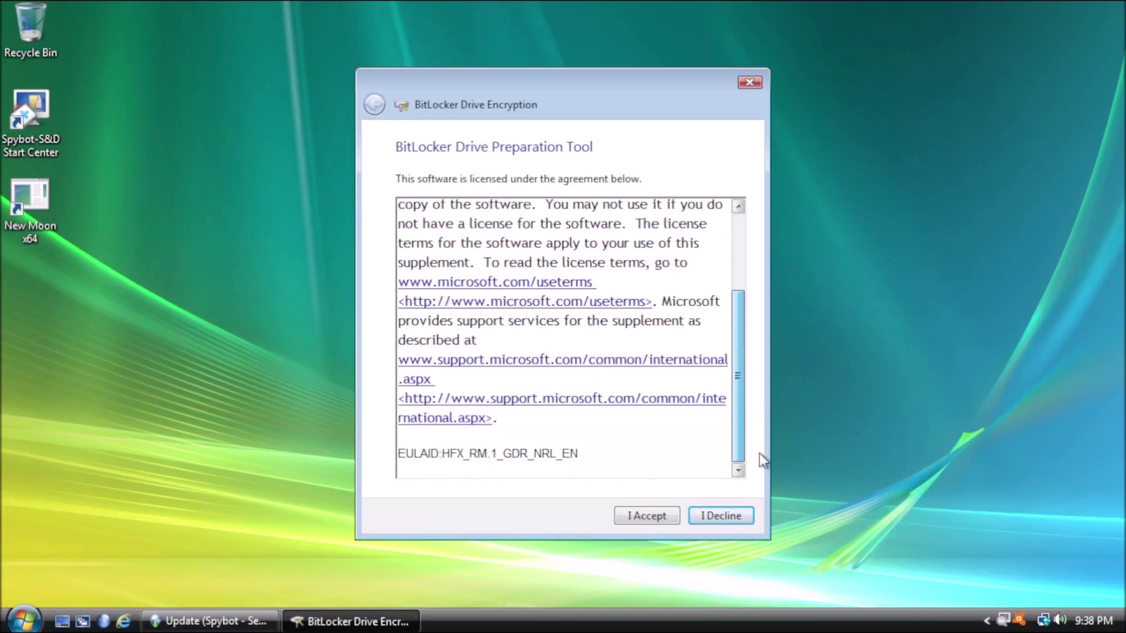
pyautogui.click(645, 516)
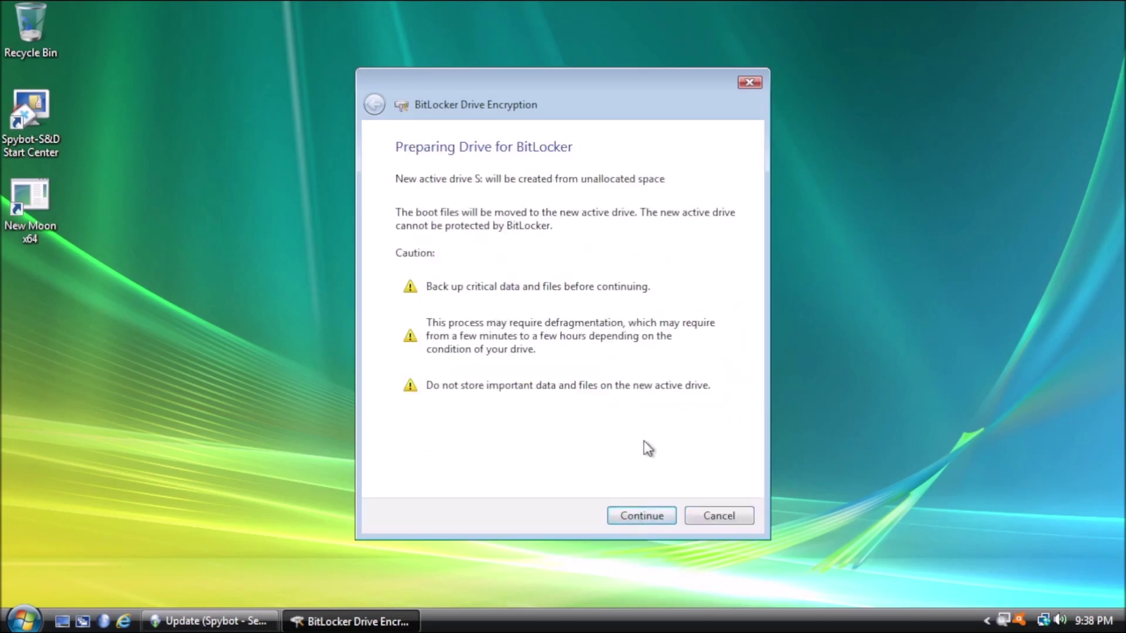
pyautogui.click(655, 522)
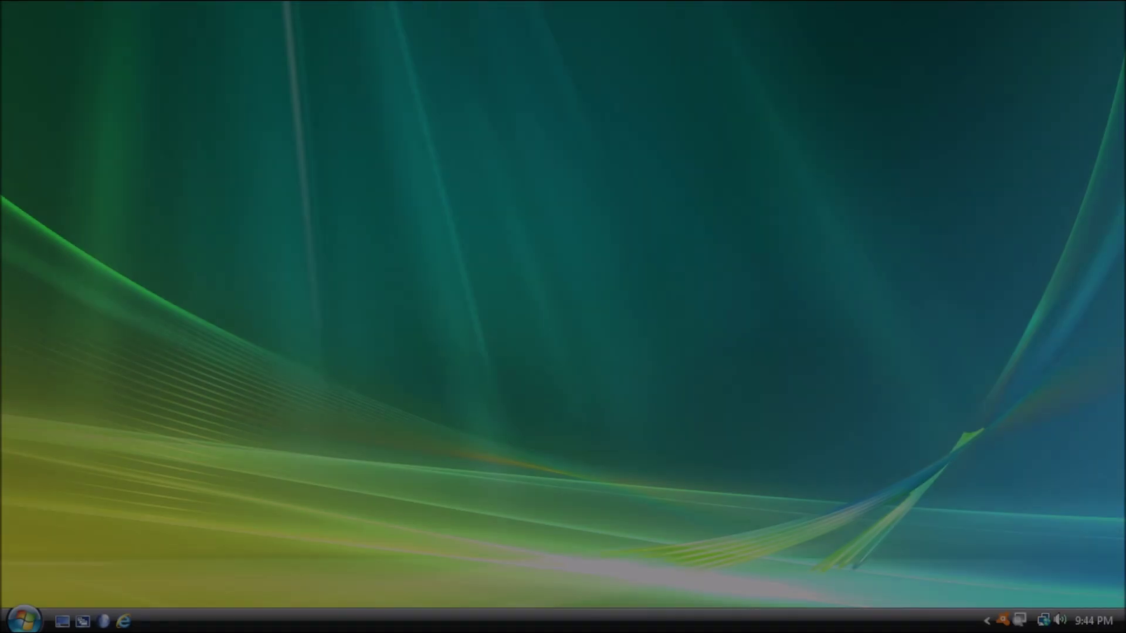
# - Open the Performance Options from the computer's advanced system settings and grant permission for access
pyautogui.click(23, 620)
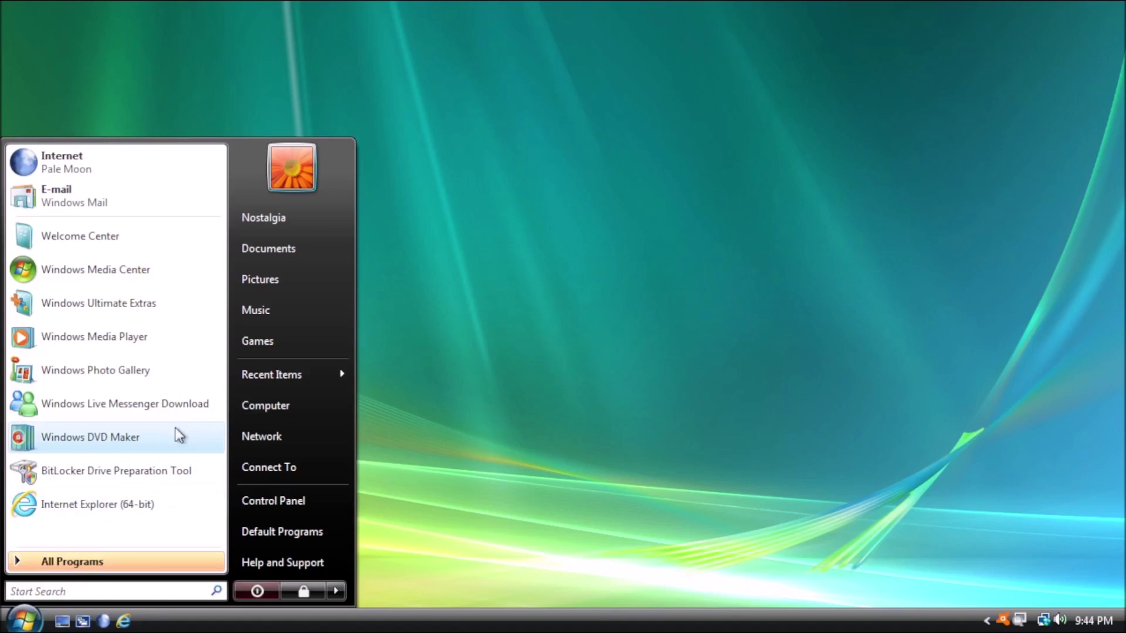
pyautogui.rightClick(277, 411)
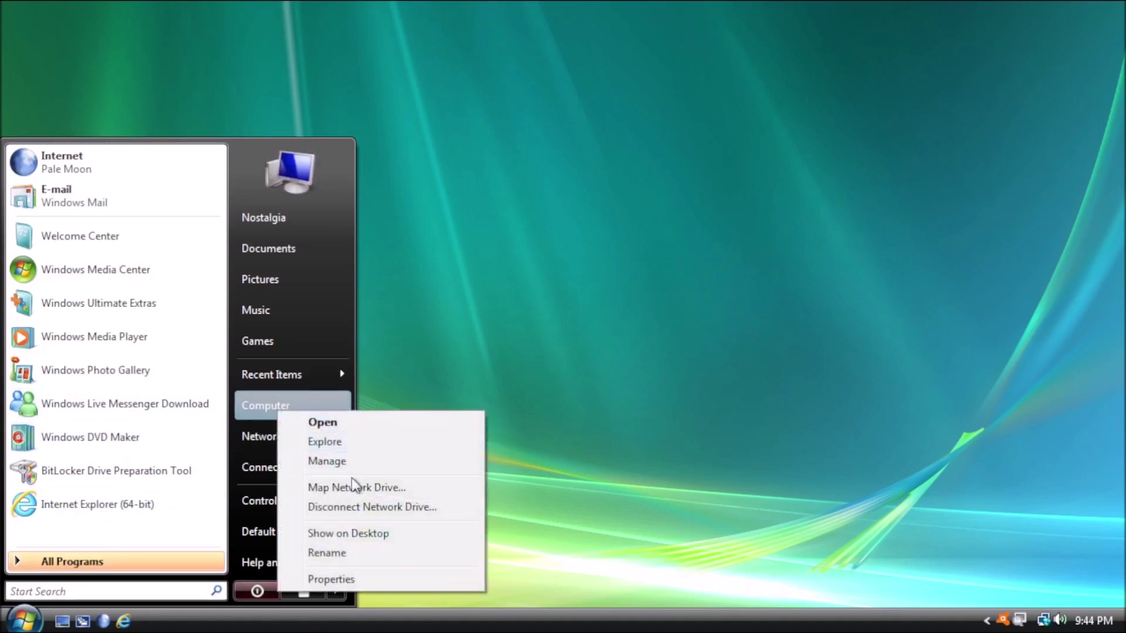
pyautogui.click(374, 576)
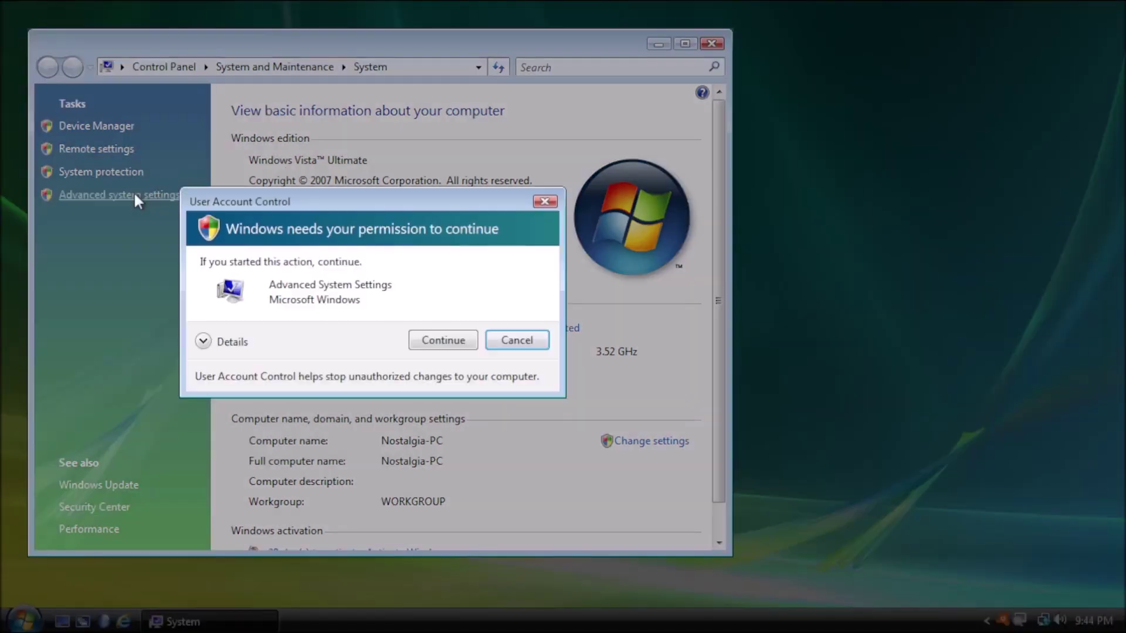
pyautogui.click(442, 341)
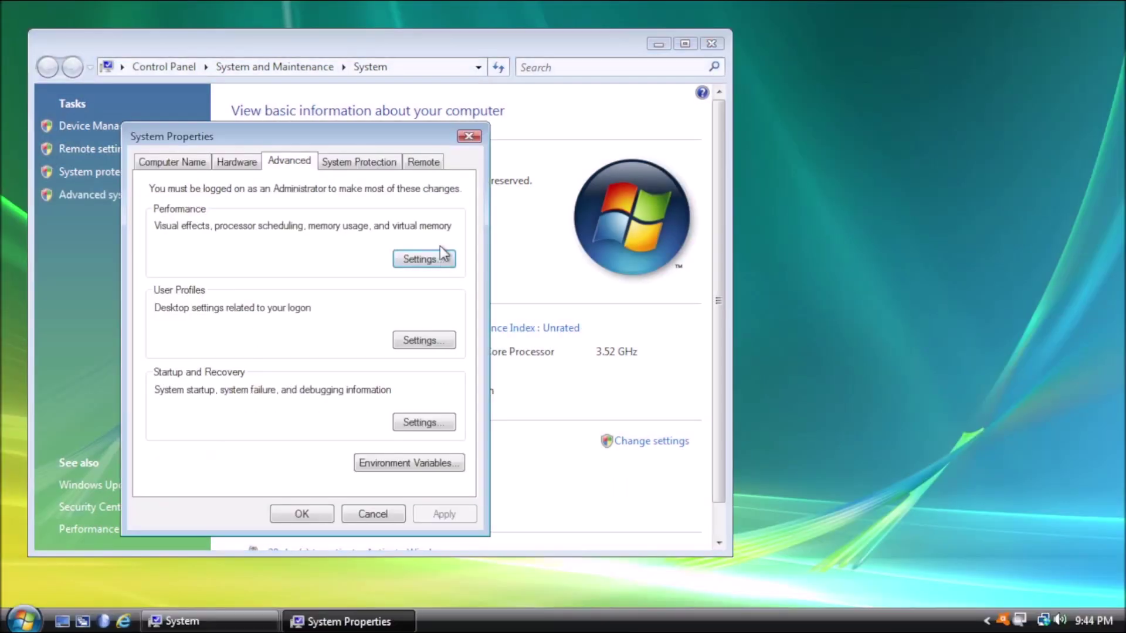
pyautogui.click(445, 261)
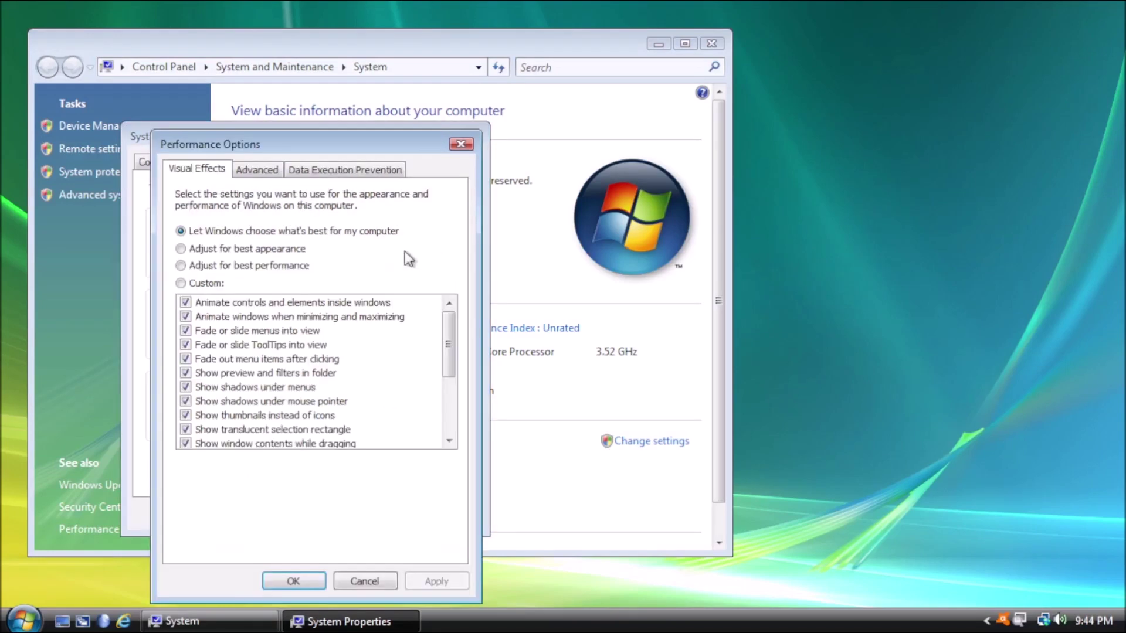
# - Turn on Data Execution Prevention for all programs and services except selected ones, apply it, and close the system windows
pyautogui.click(360, 170)
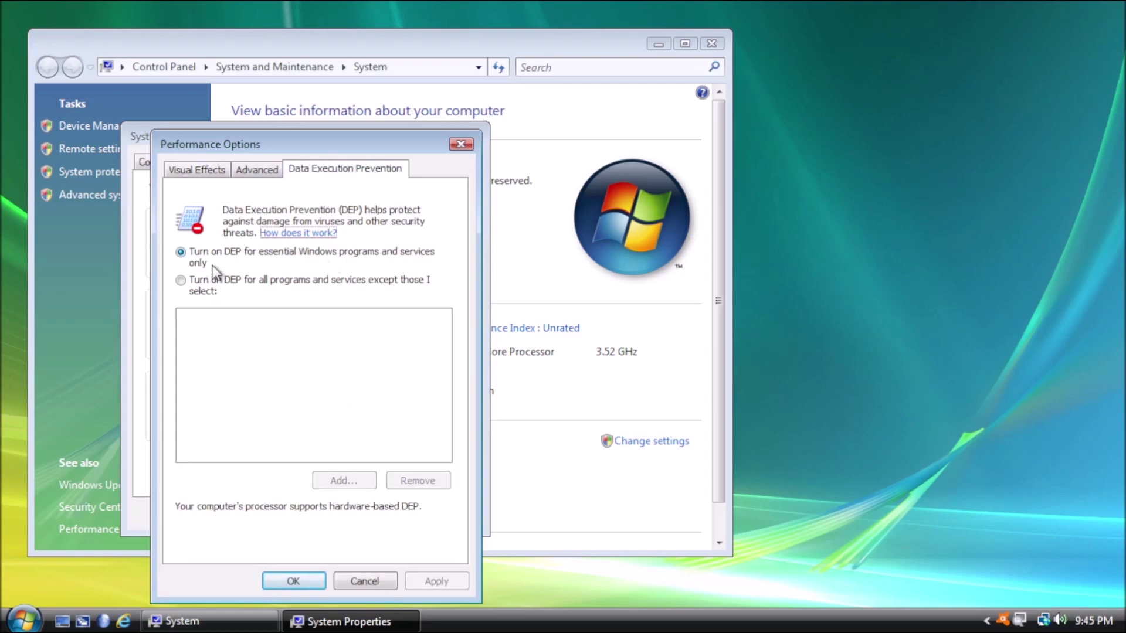
pyautogui.click(180, 280)
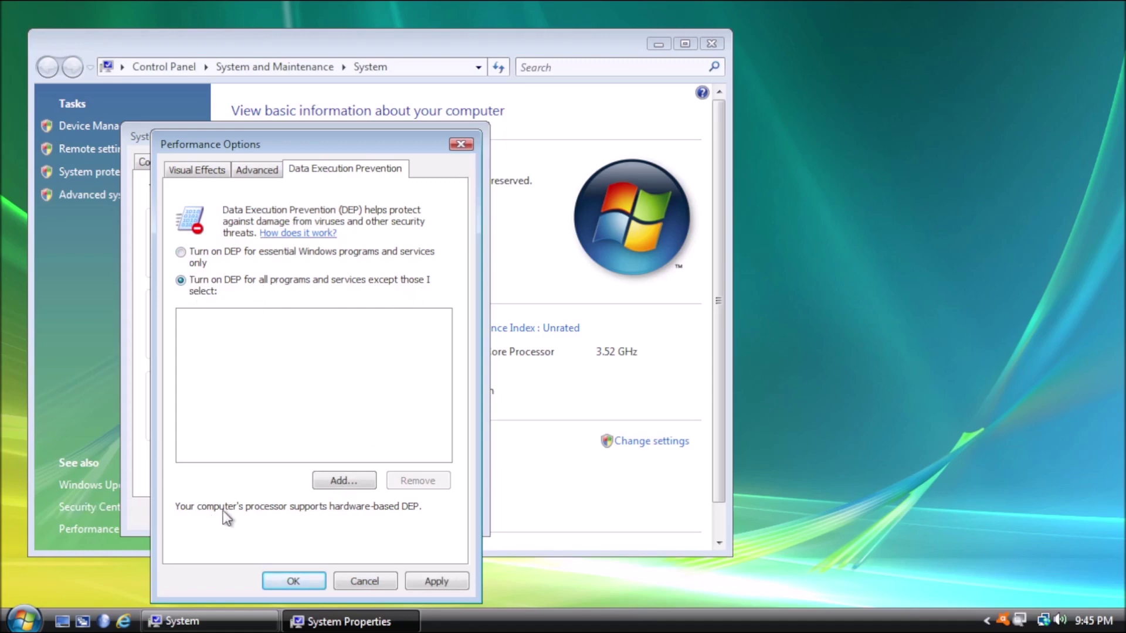
pyautogui.click(444, 581)
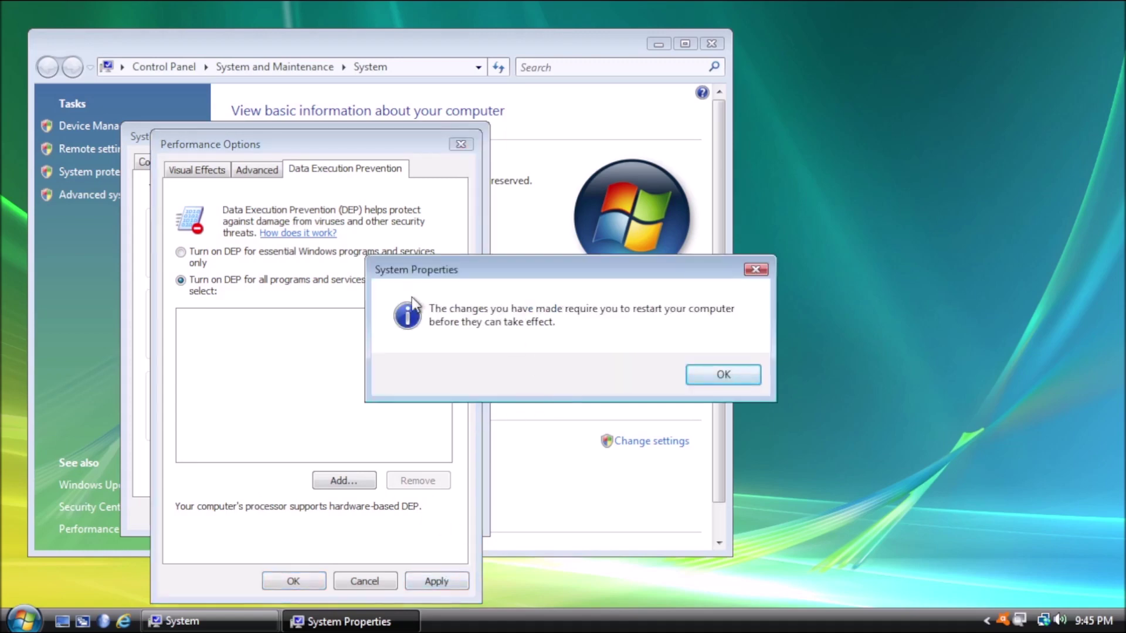
pyautogui.click(733, 375)
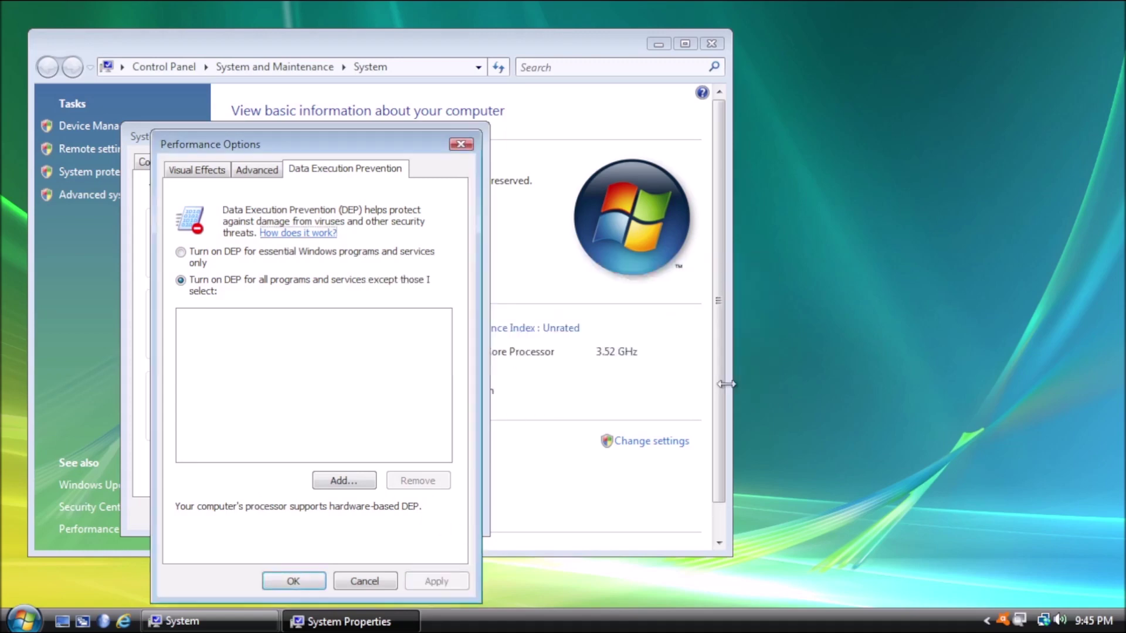
pyautogui.click(294, 581)
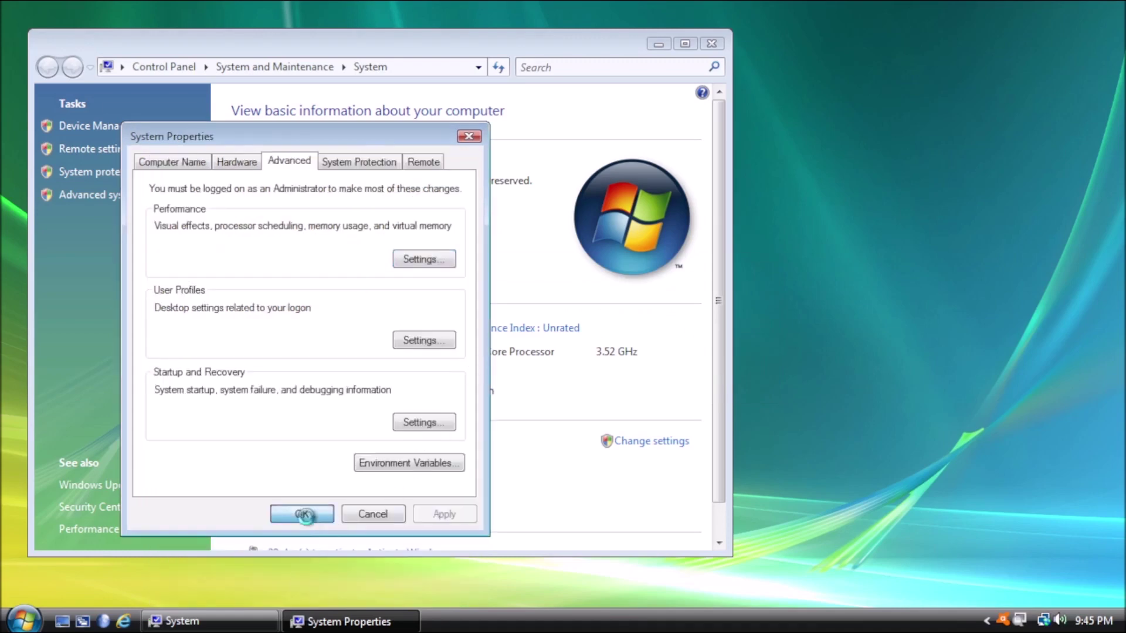
pyautogui.click(297, 513)
pyautogui.click(721, 38)
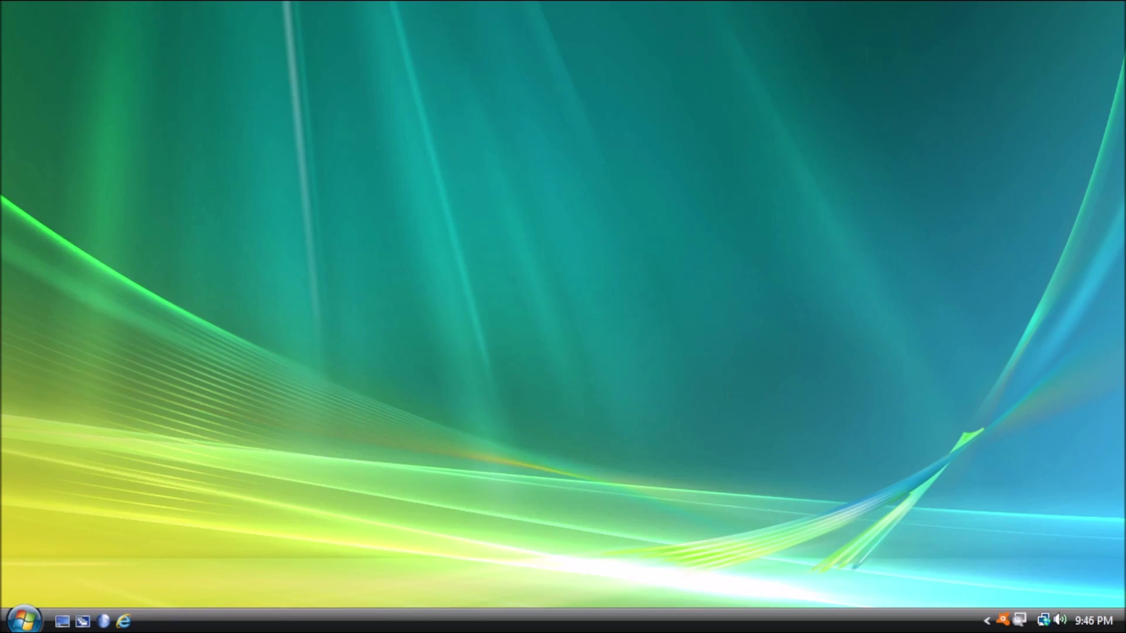
# - Turn off AutoPlay for all media and devices in the Control Panel and save the change
pyautogui.click(32, 620)
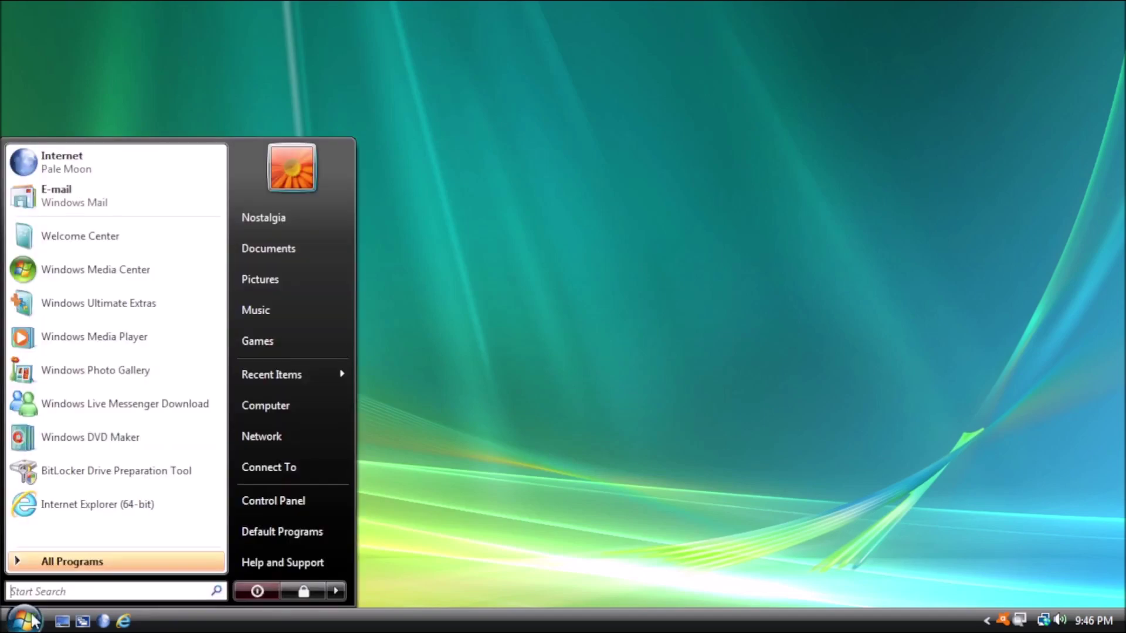
pyautogui.click(333, 504)
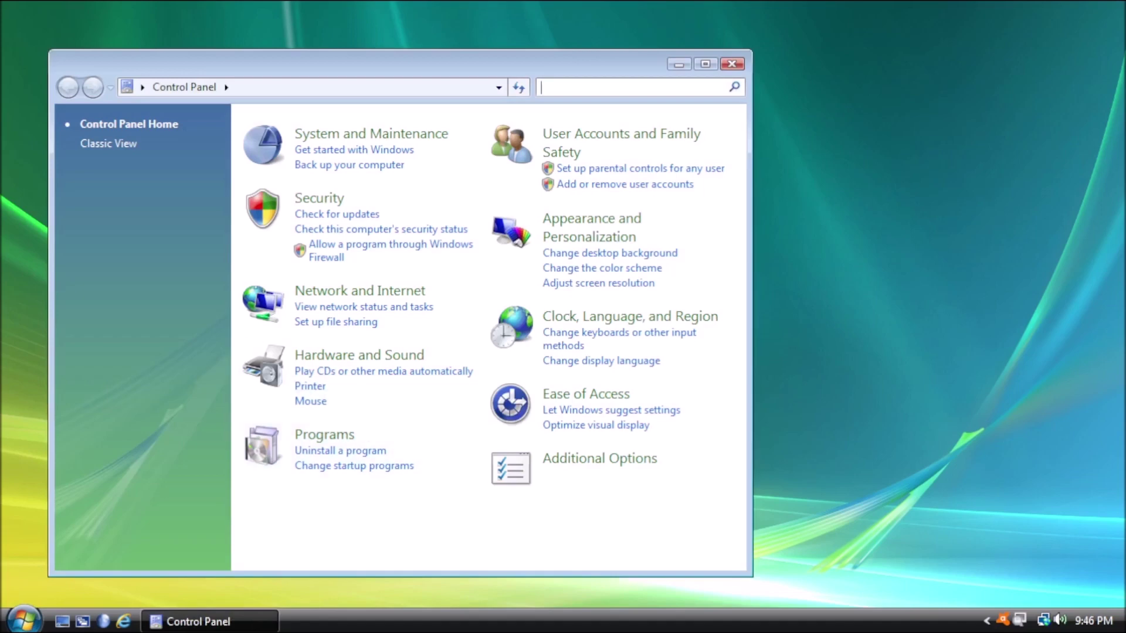
pyautogui.write('auto')
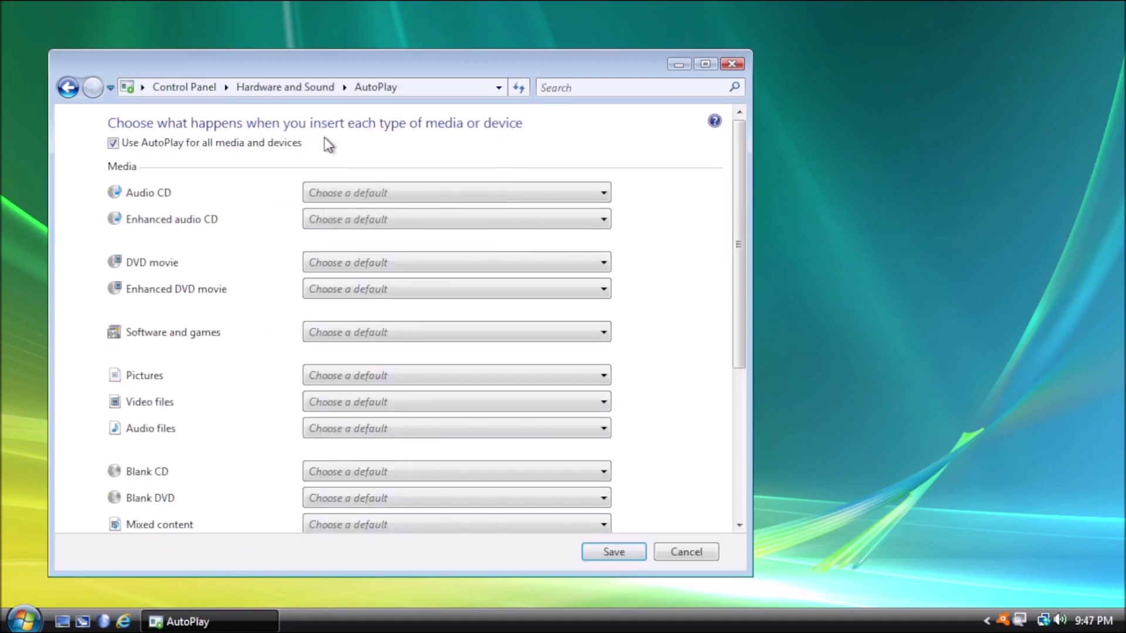
pyautogui.click(113, 144)
pyautogui.click(593, 554)
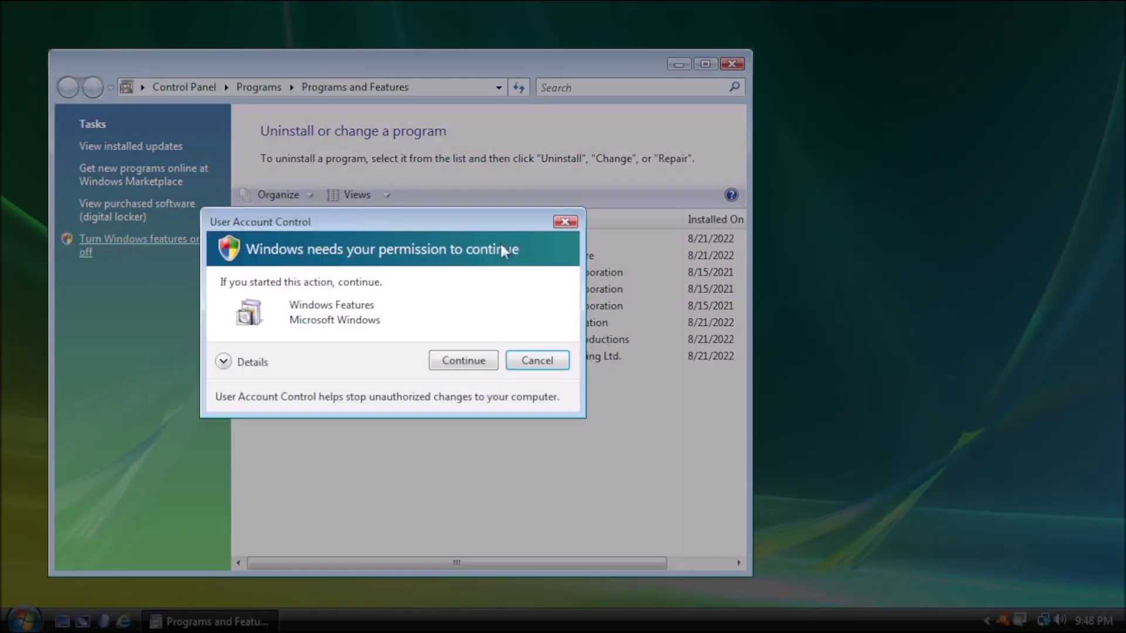
# - Grant permission to change Windows features, turn off Tablet PC Optional Components, and toggle Microsoft .NET Framework 3.0
pyautogui.click(490, 363)
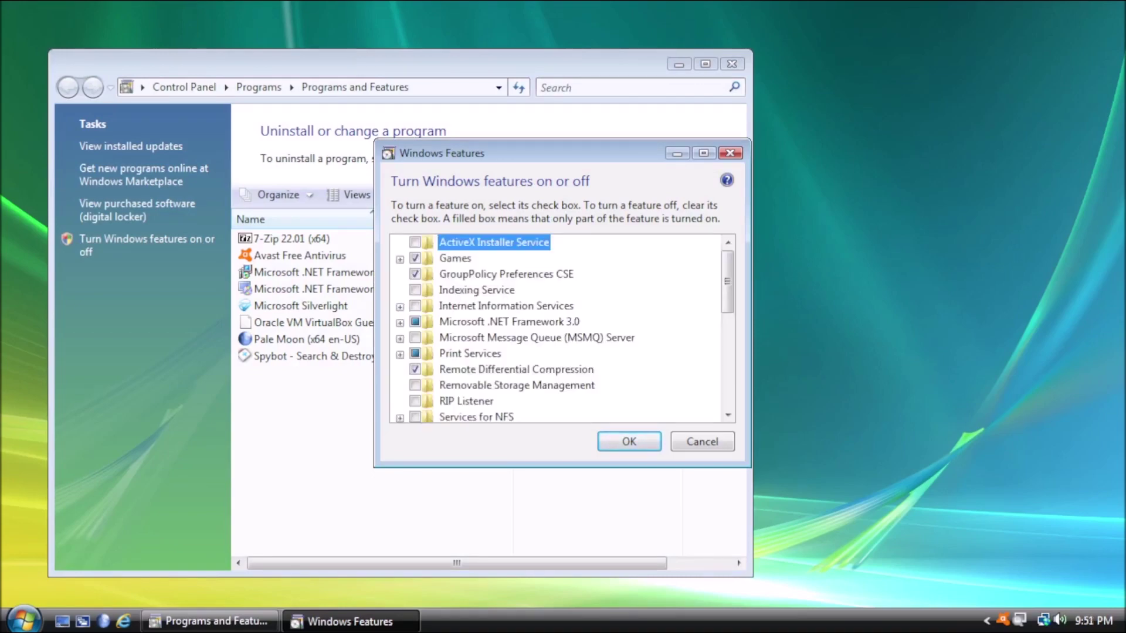
pyautogui.moveTo(730, 281); pyautogui.dragTo(730, 326)
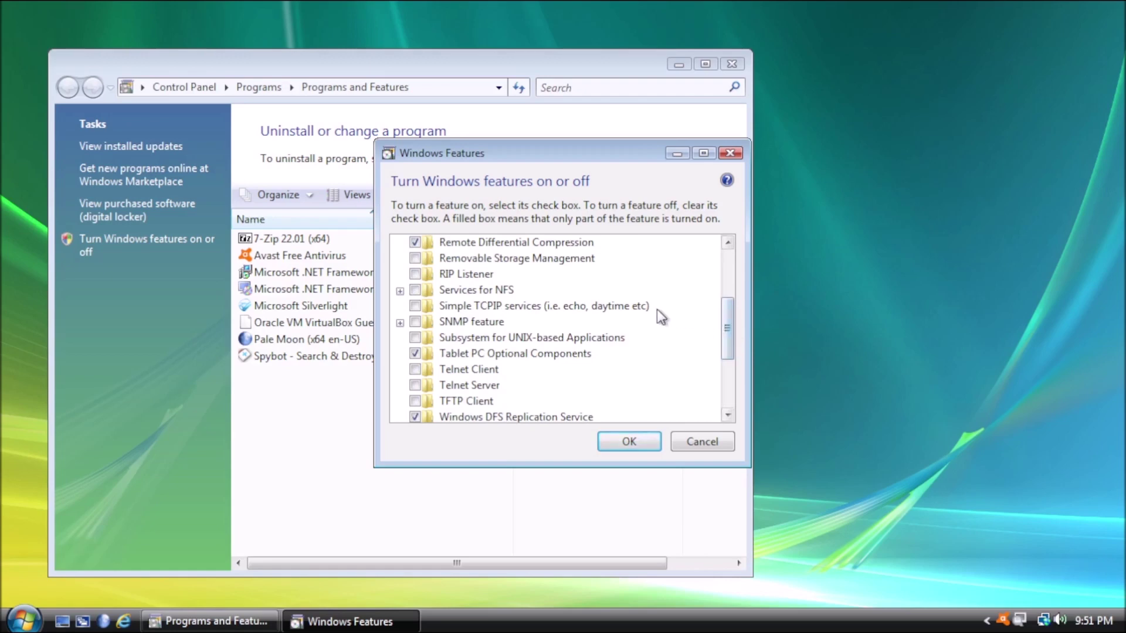
pyautogui.click(415, 354)
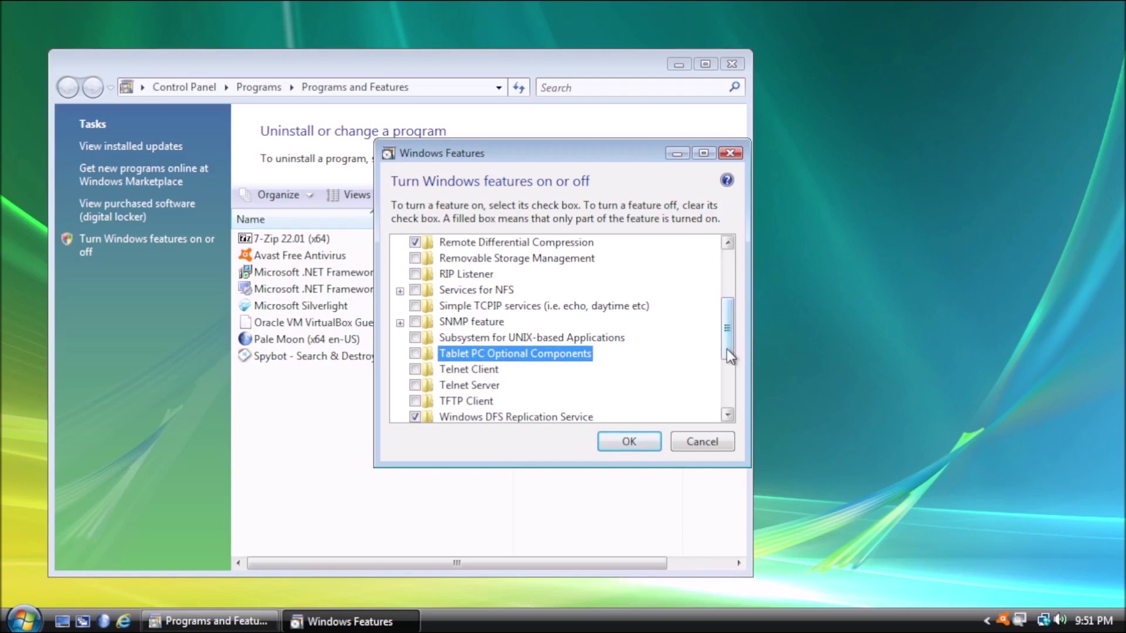
pyautogui.moveTo(727, 350); pyautogui.dragTo(730, 307)
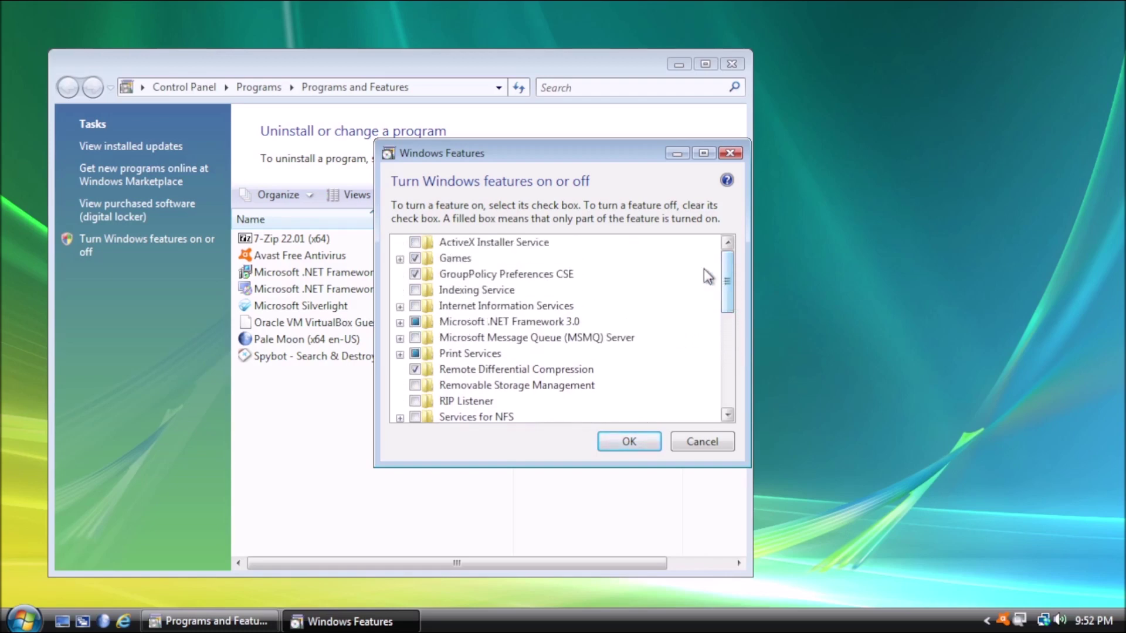
pyautogui.click(418, 325)
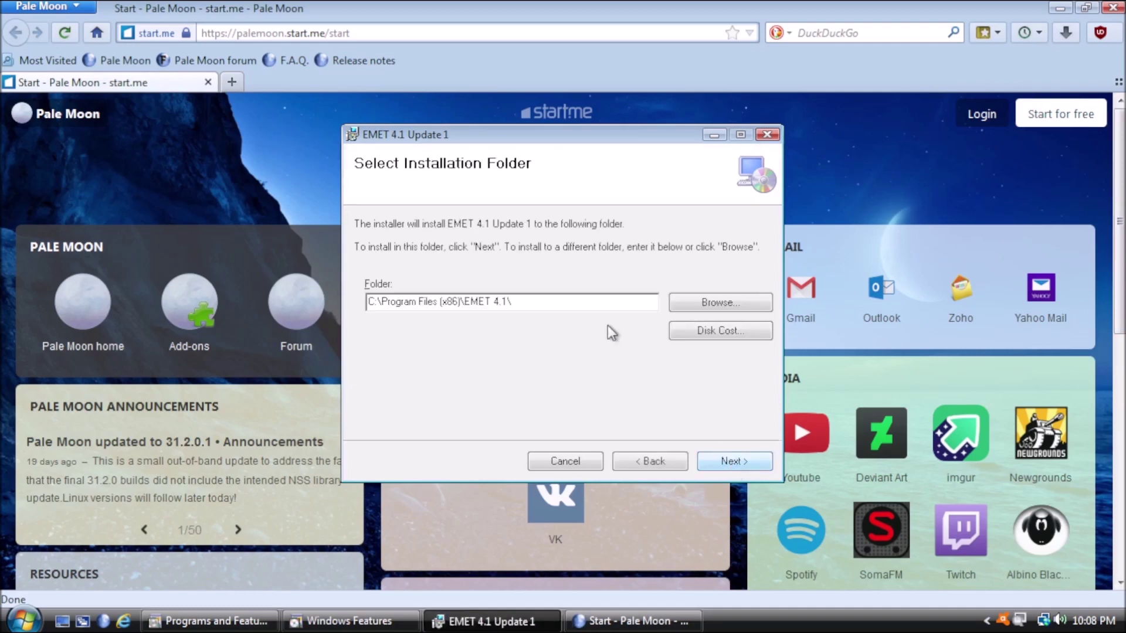
# - Install EMET 4.1 Update 1 in C:\Program Files (x86)\EMET 4.1\, agreeing to the license and allowing the installer access
pyautogui.click(723, 456)
pyautogui.click(533, 426)
pyautogui.click(729, 457)
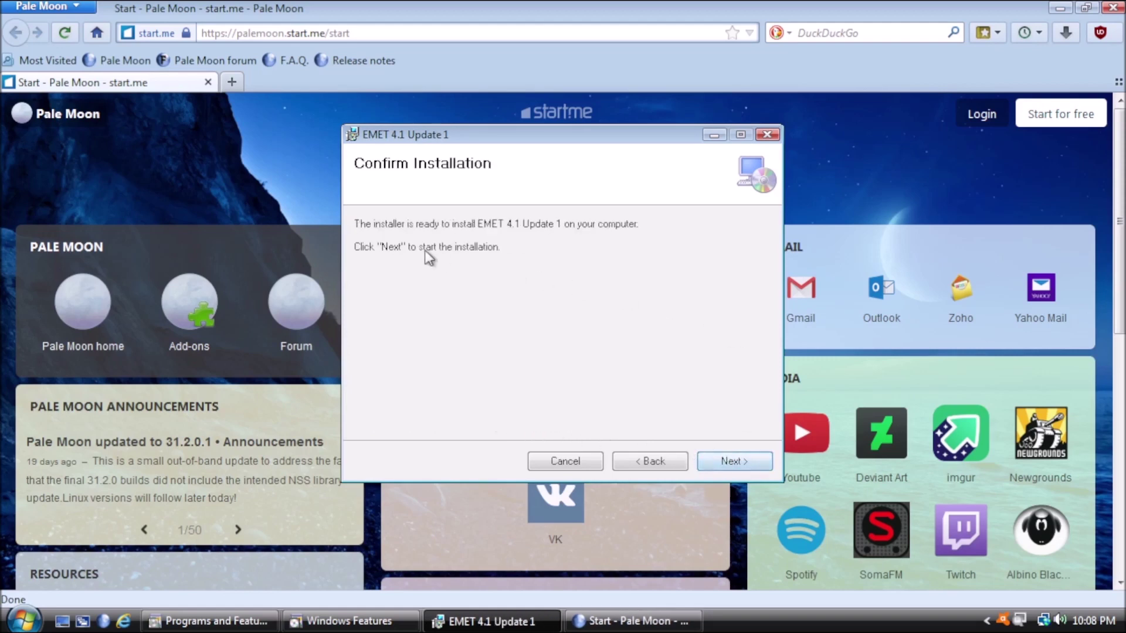
pyautogui.click(742, 464)
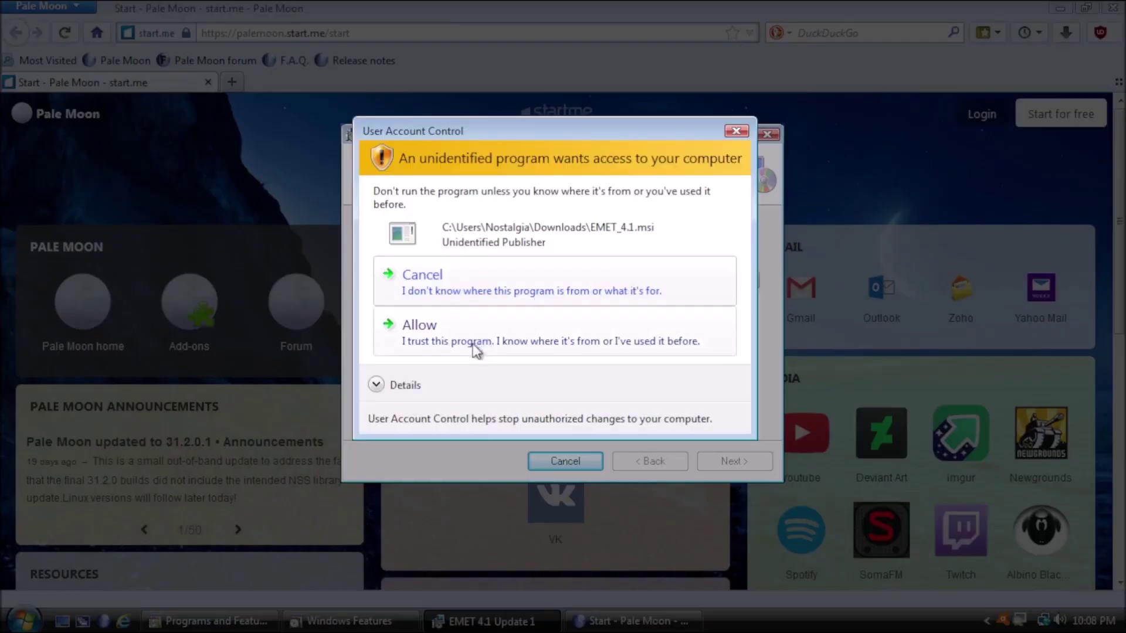
pyautogui.click(477, 350)
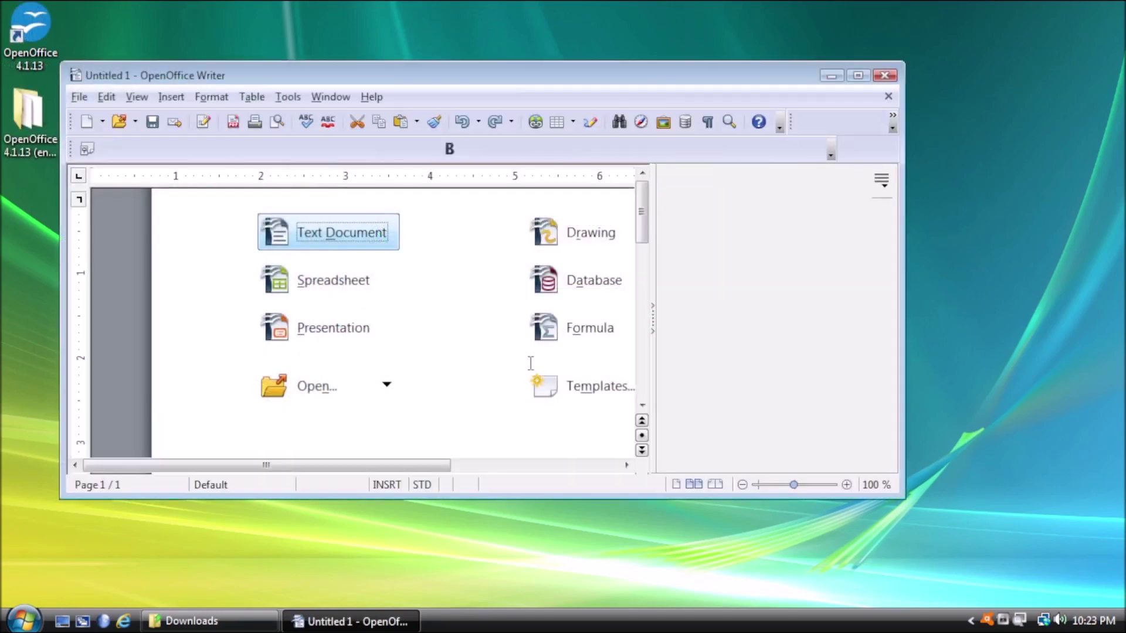
# - Maximize the untitled OpenOffice Writer document window
pyautogui.doubleClick(344, 73)
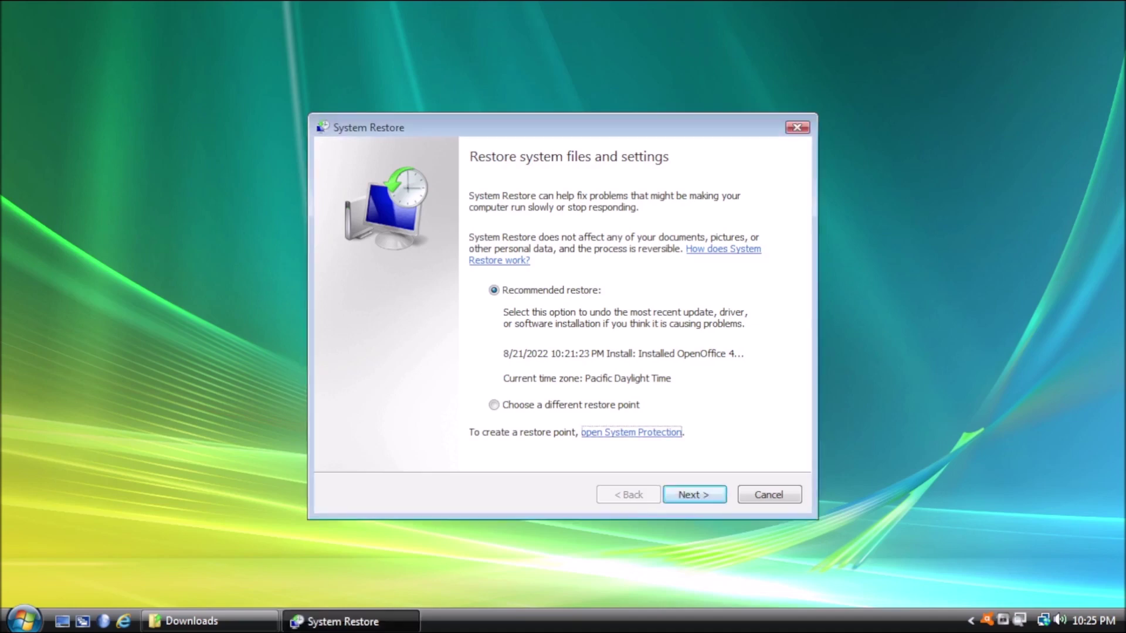
# - Create a restore point described as "System is working" through System Protection
pyautogui.click(649, 434)
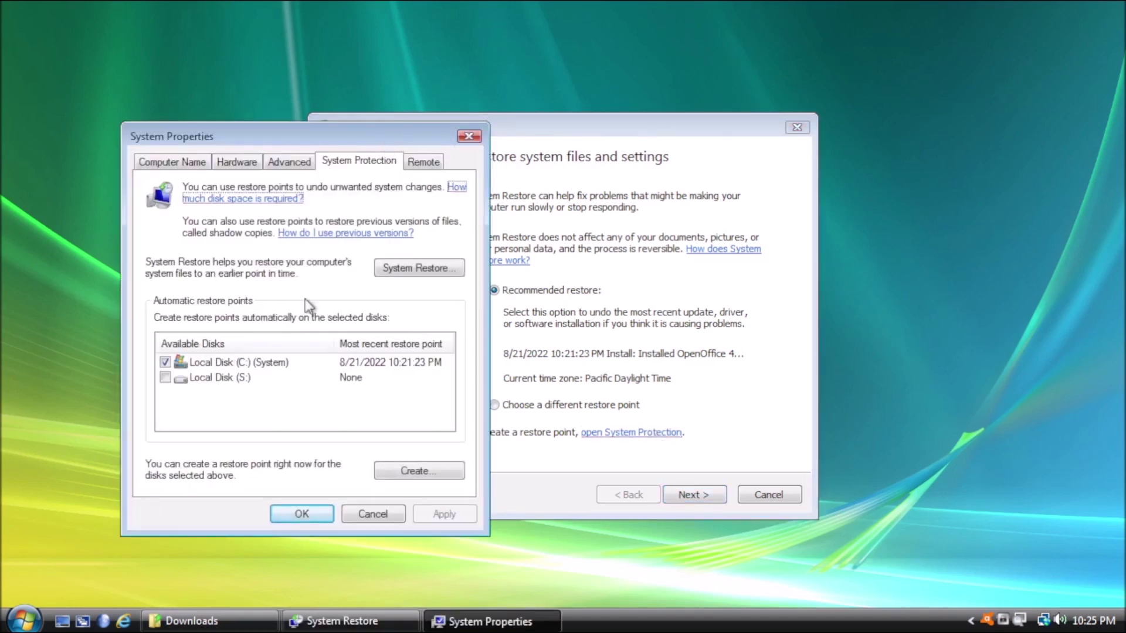
pyautogui.click(418, 474)
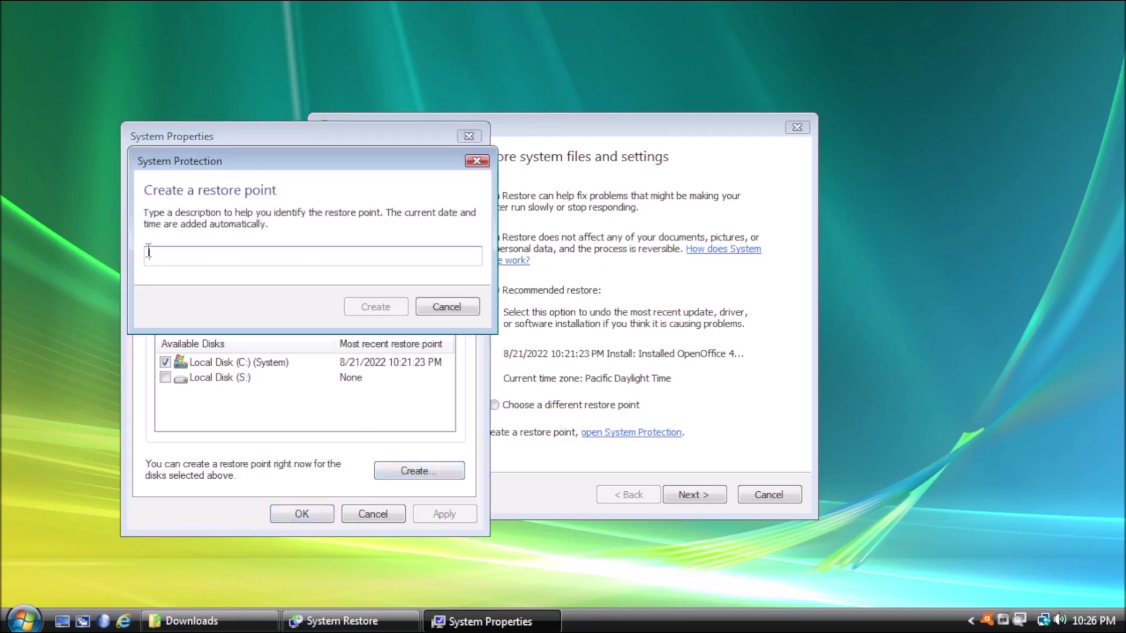
pyautogui.write('System is work')
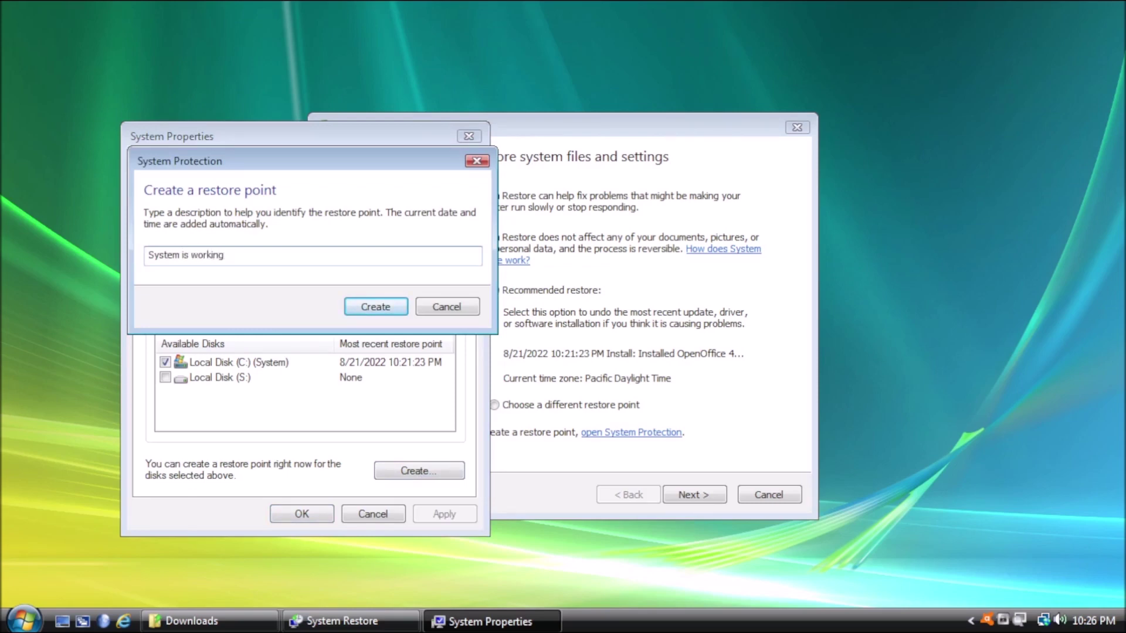
pyautogui.write('ing')
pyautogui.press('Return')
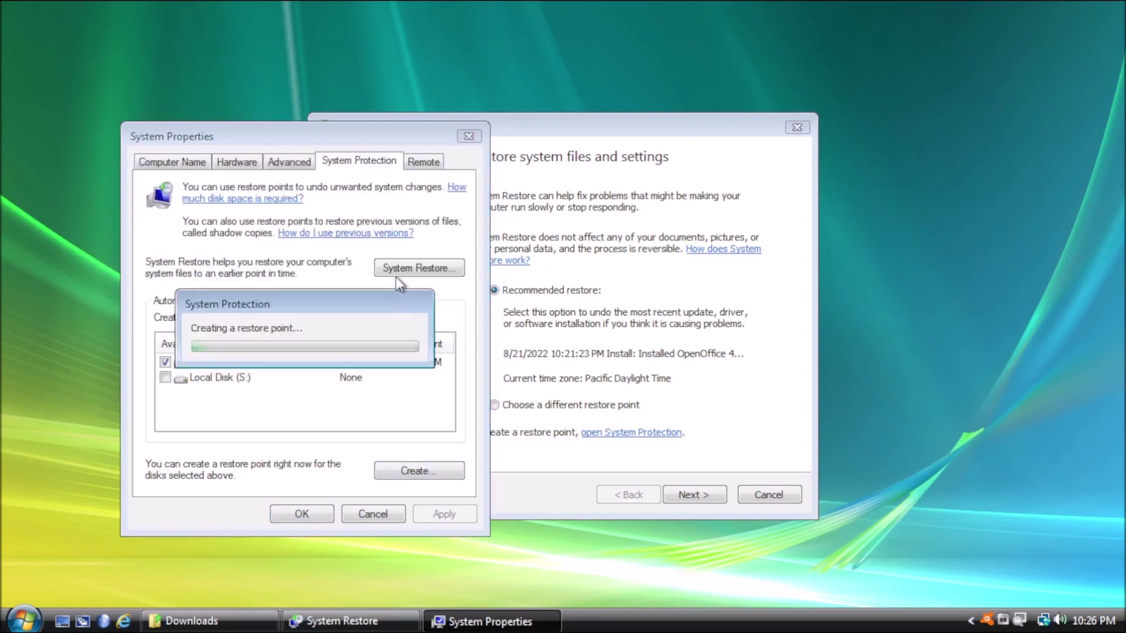